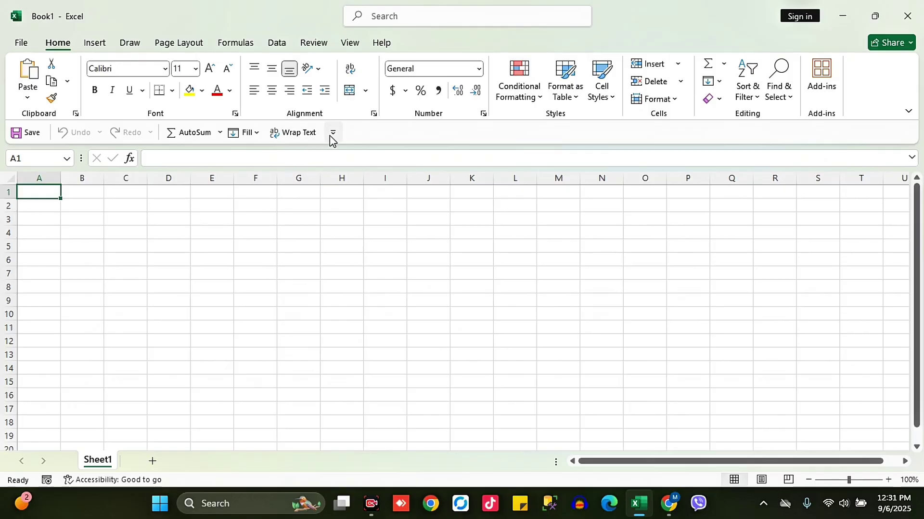
Step: Show the Quick Access Toolbar above the ribbon and return to the empty sheet
{"action": "left_click", "coordinate": [333, 133]}
{"action": "left_click", "coordinate": [397, 415]}
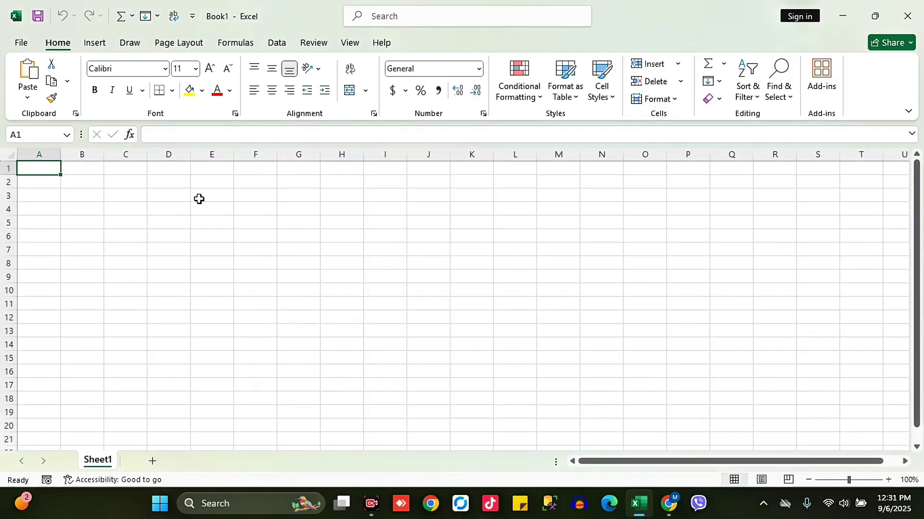
{"action": "left_click", "coordinate": [130, 185]}
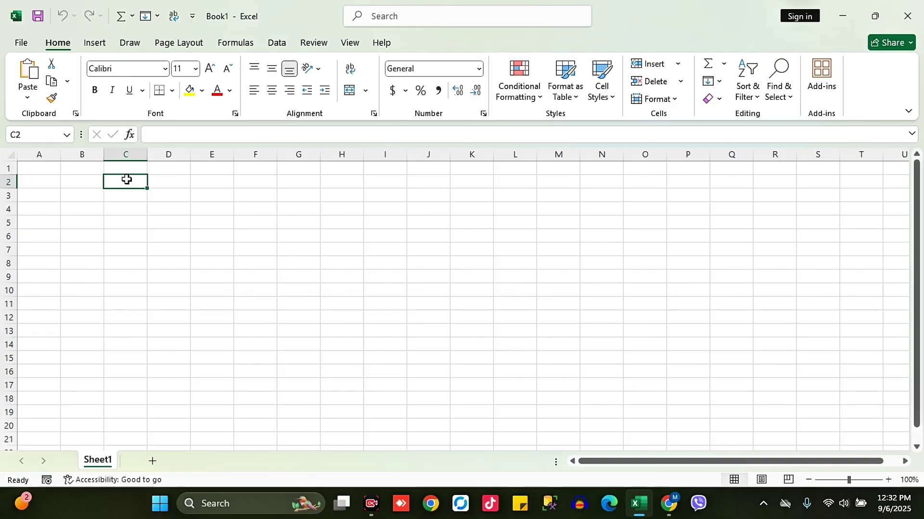
Step: Browse the Budgets templates among the online templates for new workbooks, and return to the template overview
{"action": "left_click", "coordinate": [23, 44]}
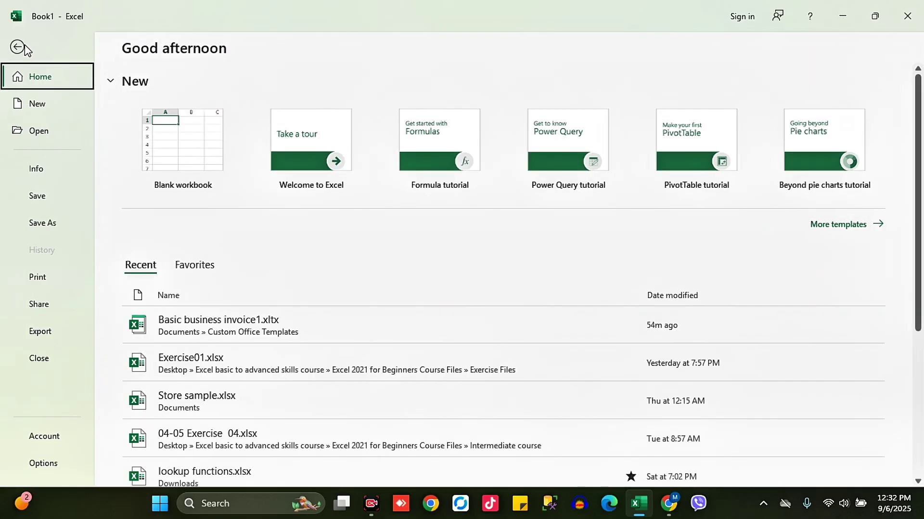
{"action": "left_click", "coordinate": [48, 105]}
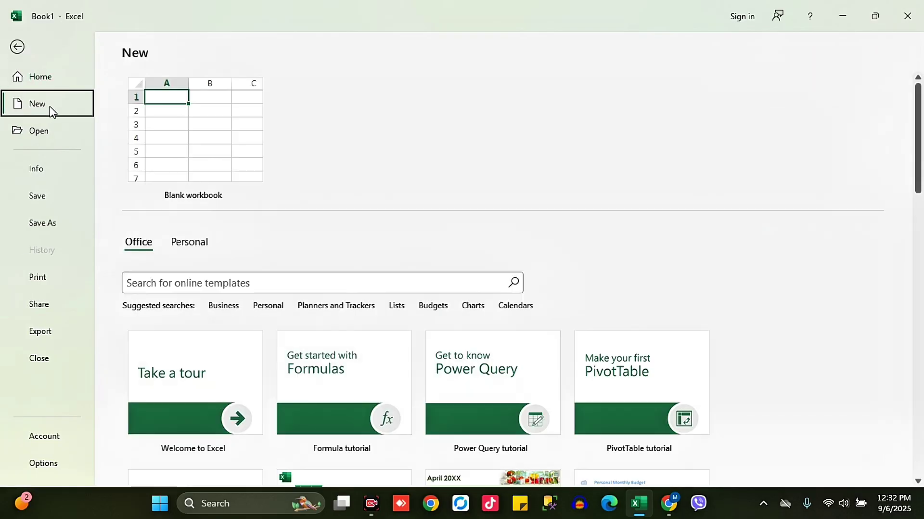
{"action": "mouse_move", "coordinate": [919, 157]}
{"action": "left_mouse_down"}
{"action": "mouse_move", "coordinate": [922, 423]}
{"action": "mouse_move", "coordinate": [921, 144]}
{"action": "left_mouse_up"}
{"action": "left_click", "coordinate": [215, 283]}
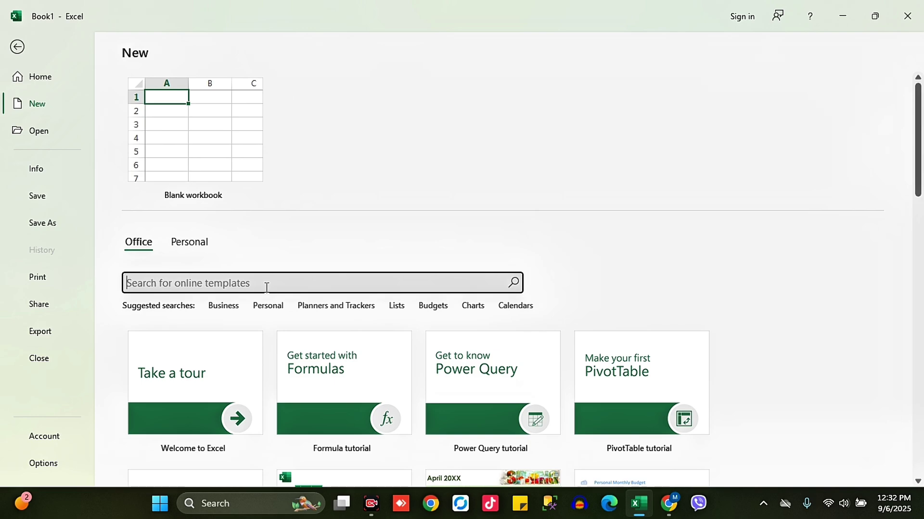
{"action": "left_click", "coordinate": [426, 307]}
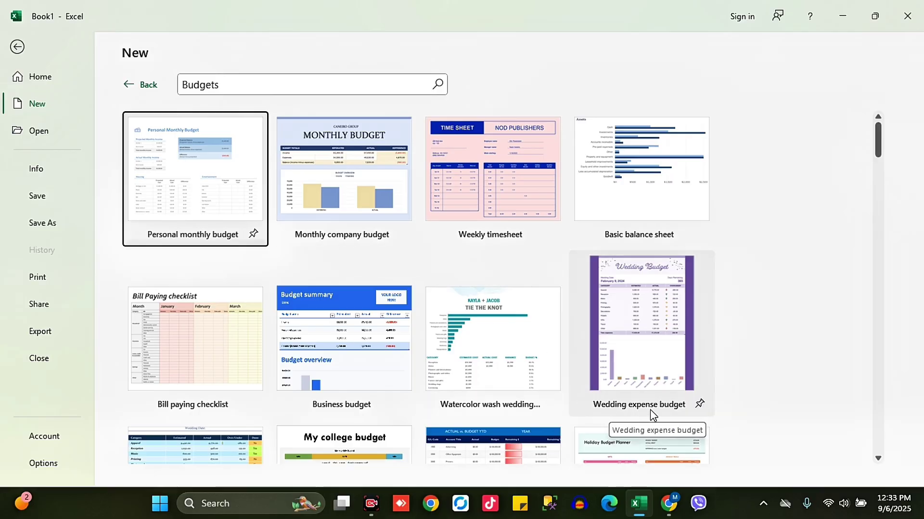
{"action": "left_click_drag", "start_coordinate": [879, 152], "coordinate": [882, 131]}
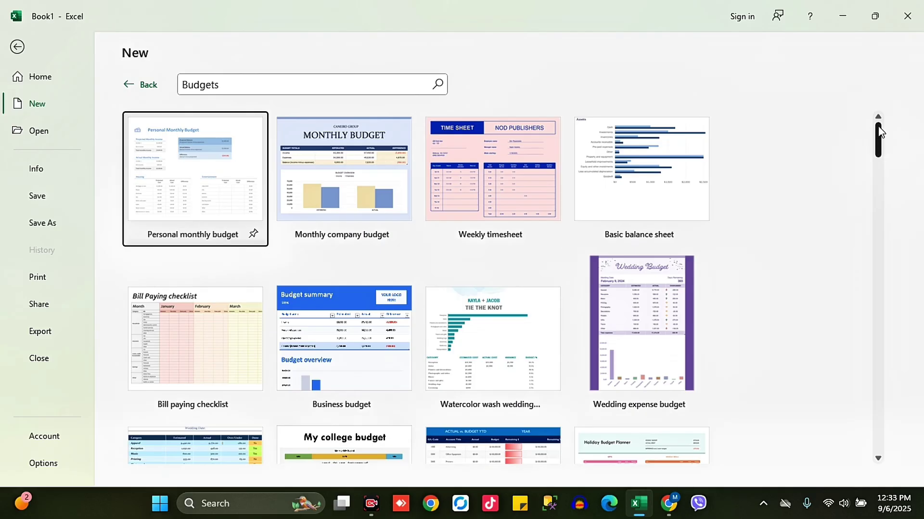
{"action": "left_click", "coordinate": [129, 85]}
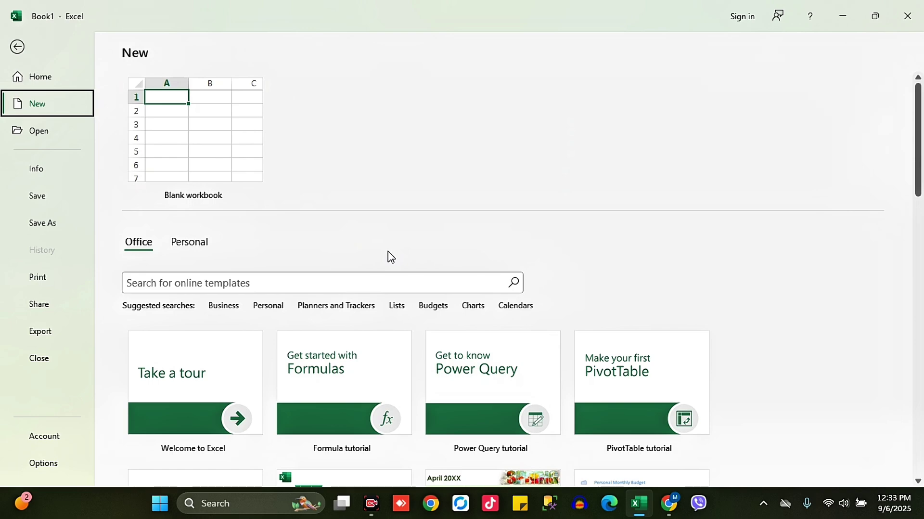
Step: Search the online templates for "invoice" and open the preview of the Basic business invoice template
{"action": "left_click", "coordinate": [238, 279]}
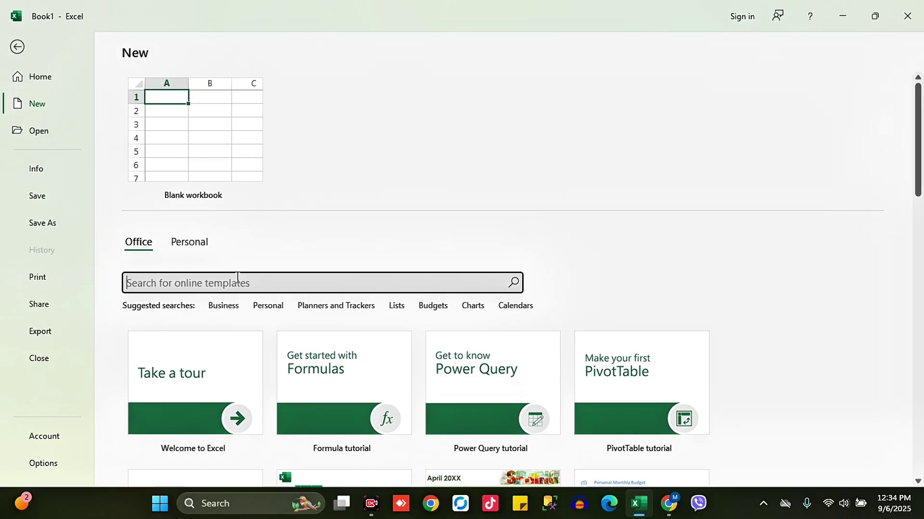
{"action": "type", "text": "invoice"}
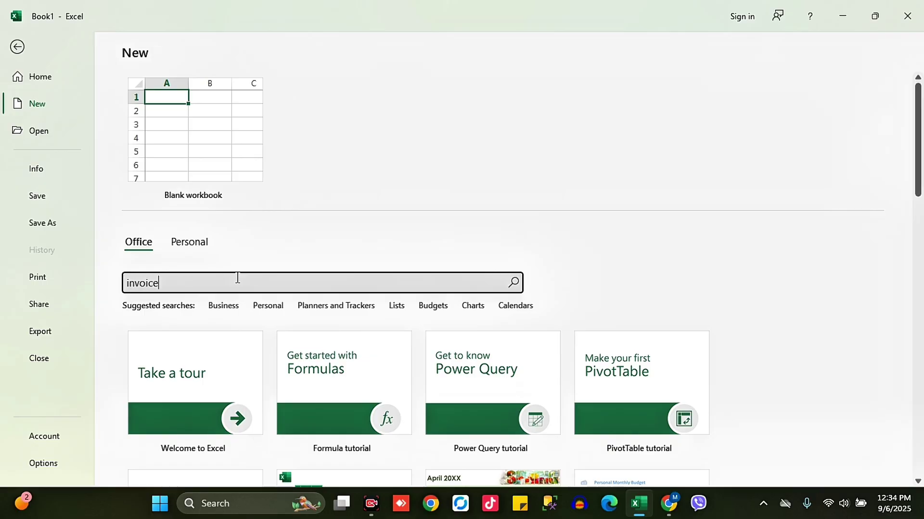
{"action": "left_click", "coordinate": [514, 282]}
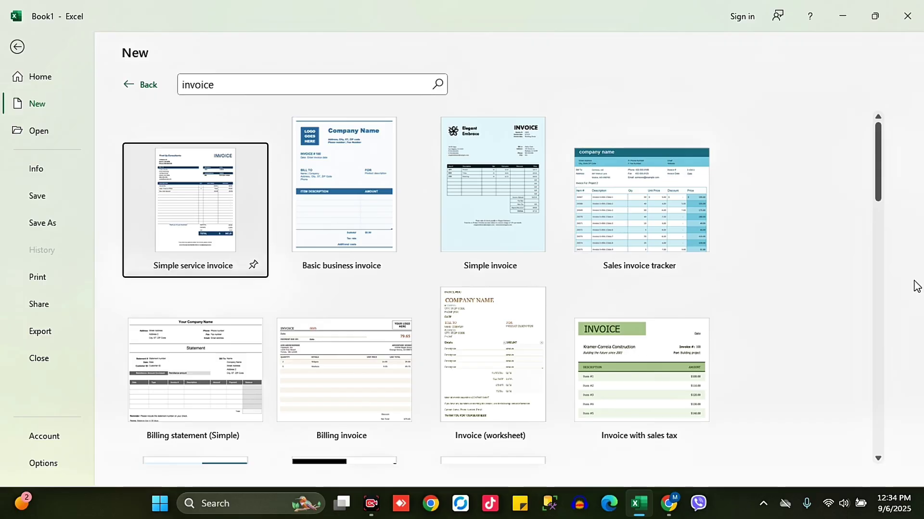
{"action": "mouse_move", "coordinate": [879, 182]}
{"action": "left_mouse_down"}
{"action": "mouse_move", "coordinate": [880, 206]}
{"action": "mouse_move", "coordinate": [877, 175]}
{"action": "left_mouse_up"}
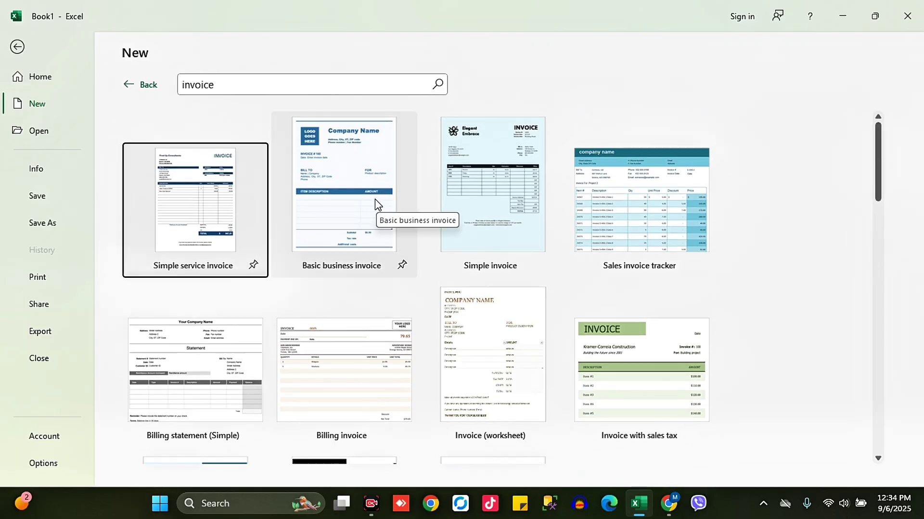
{"action": "left_click", "coordinate": [339, 183]}
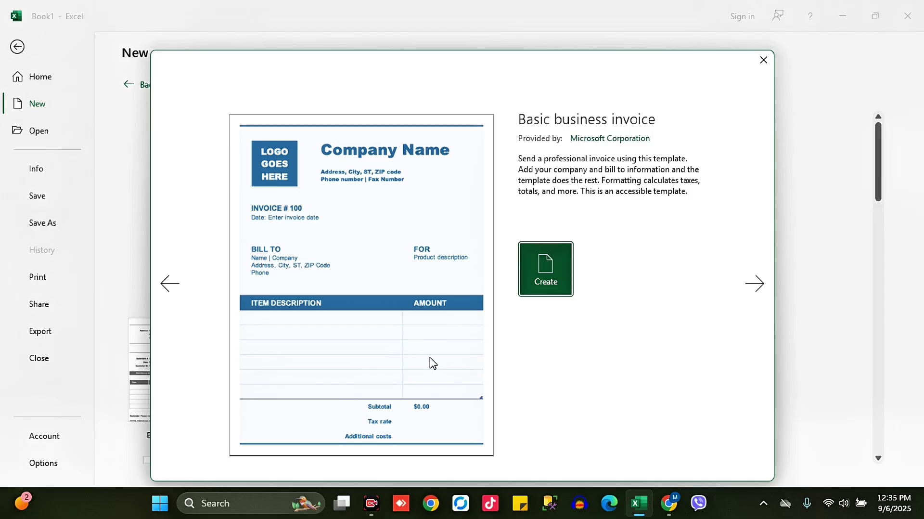
Step: Preview the neighbouring invoice templates, and create a workbook from the Basic business invoice template
{"action": "left_click", "coordinate": [758, 285]}
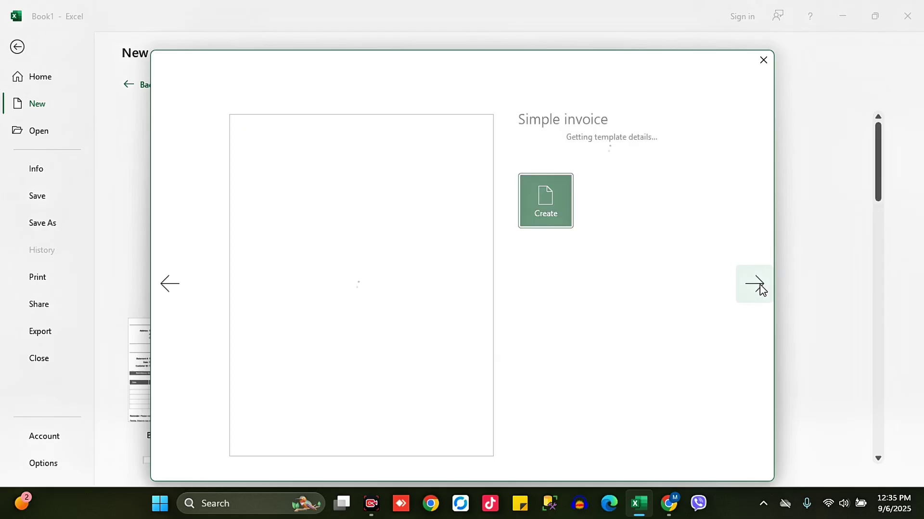
{"action": "left_click", "coordinate": [172, 285]}
{"action": "left_click", "coordinate": [171, 285]}
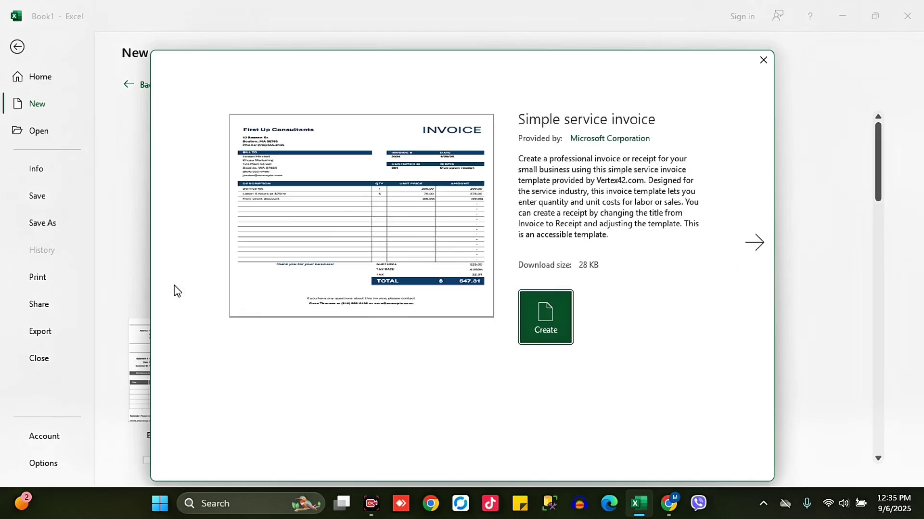
{"action": "left_click", "coordinate": [754, 242]}
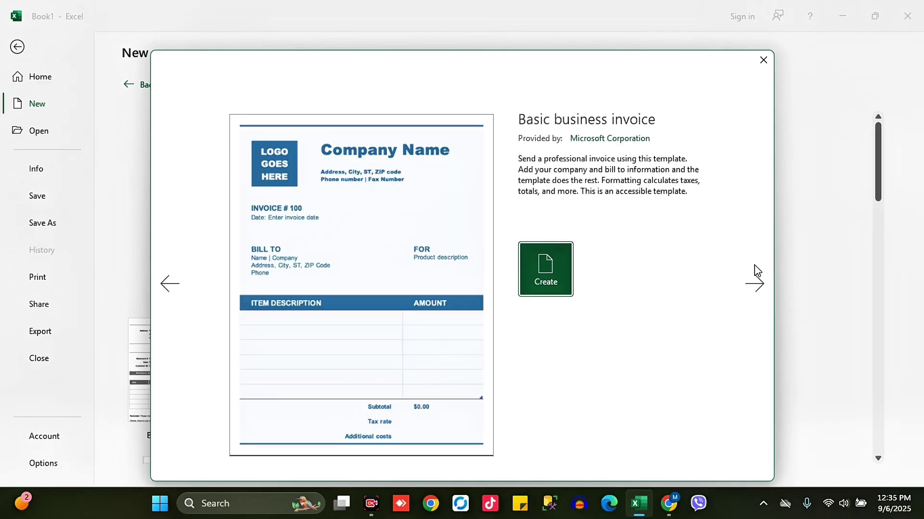
{"action": "left_click", "coordinate": [755, 283]}
{"action": "left_click", "coordinate": [181, 293]}
{"action": "left_click", "coordinate": [558, 292]}
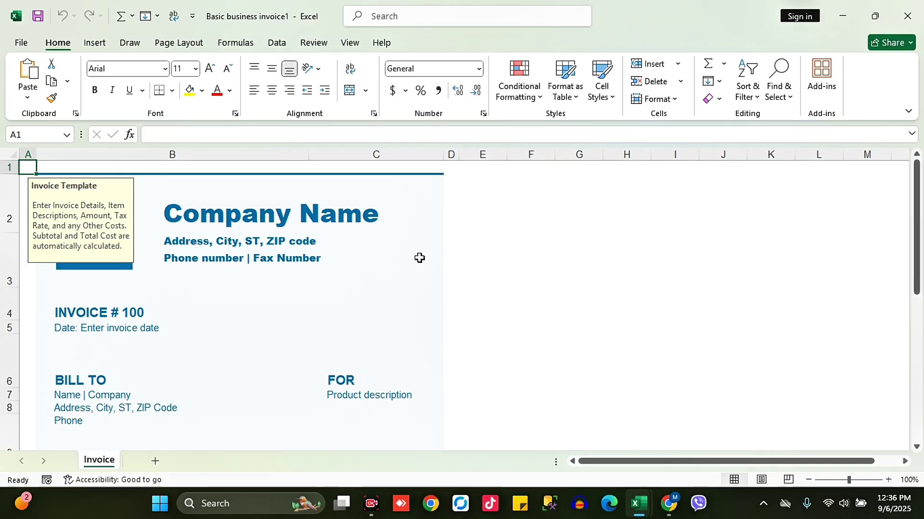
Step: Look over the invoice layout and replace the company name heading in B2 with "IT Train"
{"action": "left_click_drag", "start_coordinate": [918, 243], "coordinate": [889, 295]}
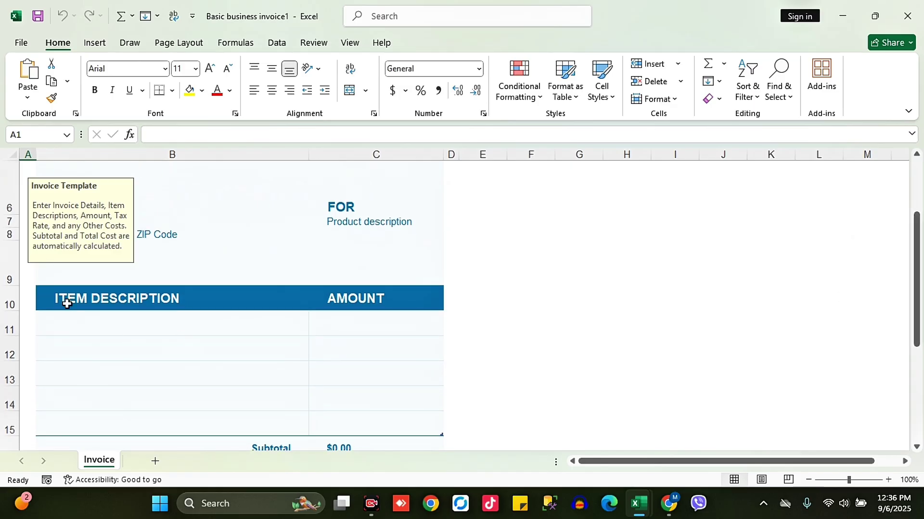
{"action": "scroll", "coordinate": [171, 187], "scroll_direction": "up", "scroll_amount": 2}
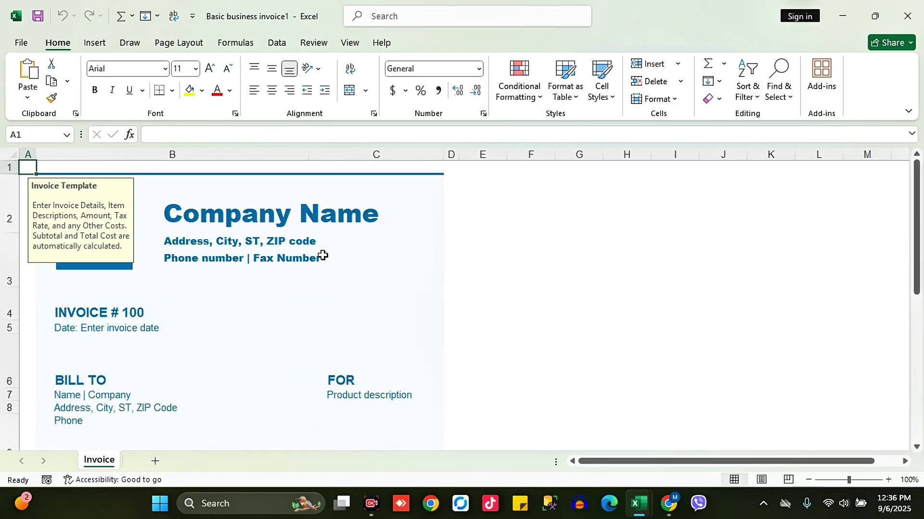
{"action": "left_click", "coordinate": [273, 229]}
{"action": "triple_click", "coordinate": [187, 135]}
{"action": "type", "text": "IT Train"}
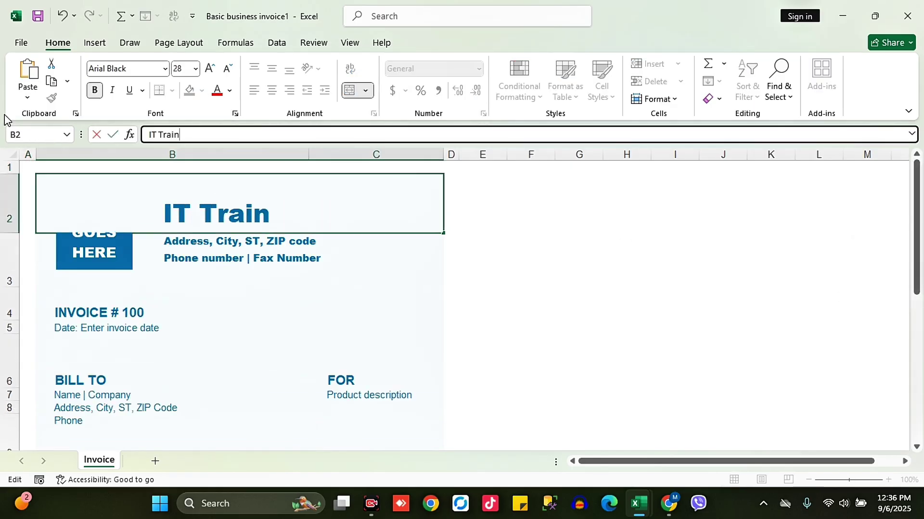
{"action": "key", "text": "Return"}
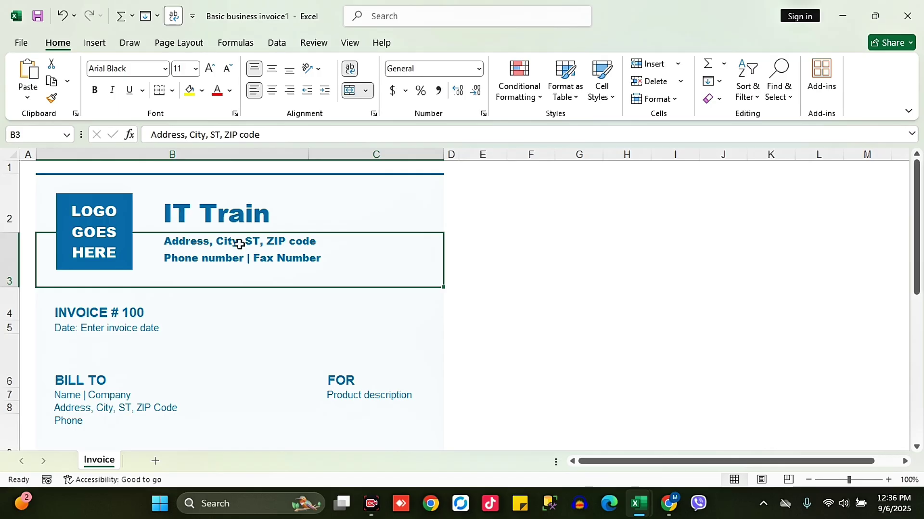
Step: View the save locations for the invoice workbook and the templates offered for new workbooks, and return to the invoice
{"action": "left_click", "coordinate": [21, 43]}
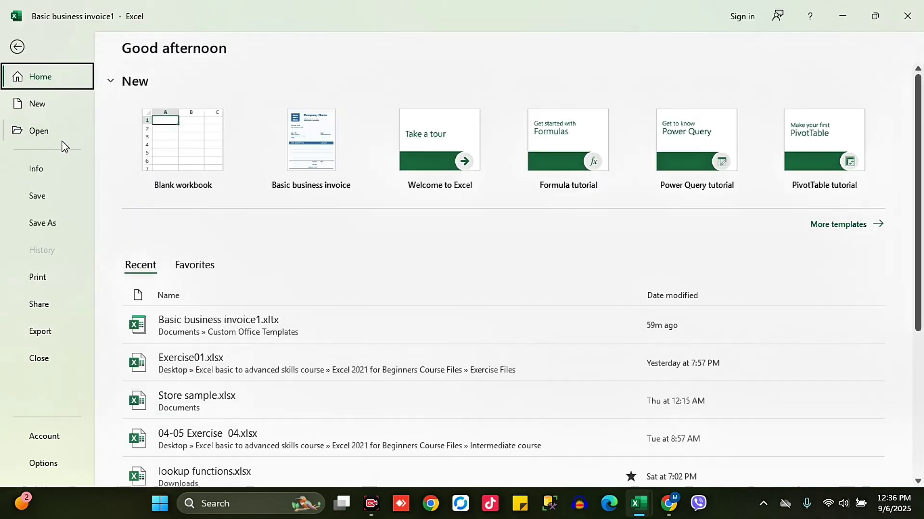
{"action": "left_click", "coordinate": [54, 197]}
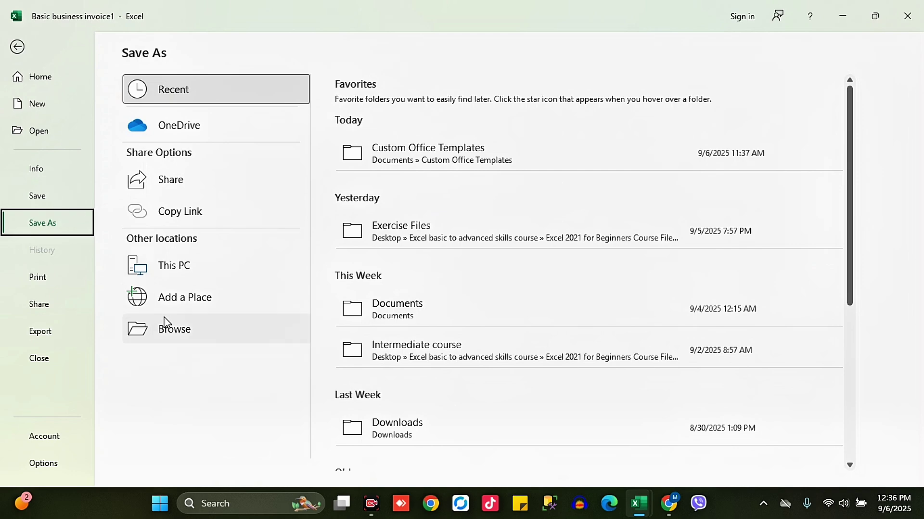
{"action": "key", "text": "Escape"}
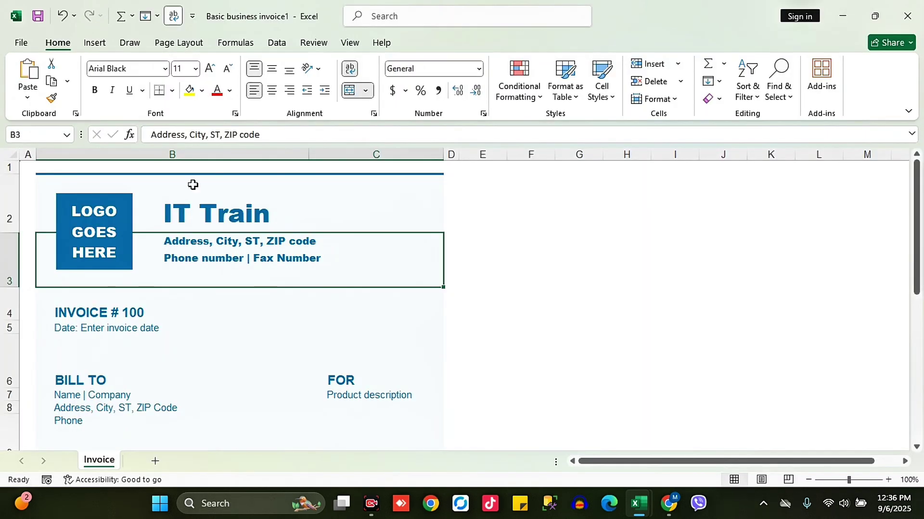
{"action": "left_click", "coordinate": [21, 42]}
{"action": "left_click", "coordinate": [49, 105]}
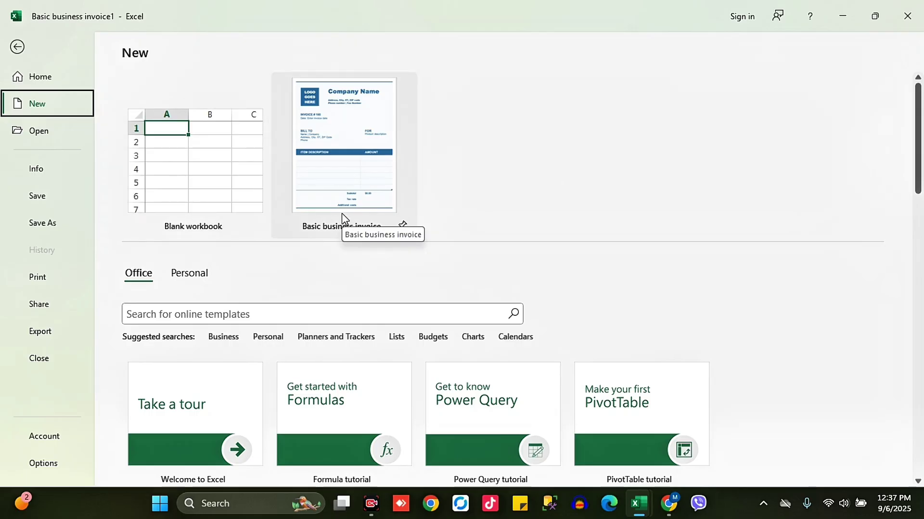
{"action": "left_click", "coordinate": [18, 48]}
Step: Step through the invoice's cells in column B to examine its fields and their input hints
{"action": "key", "text": "Down"}
{"action": "key", "text": "Down"}
{"action": "key", "text": "Down"}
{"action": "key", "text": "Down"}
{"action": "key", "text": "Down"}
{"action": "key", "text": "Down"}
{"action": "key", "text": "Down"}
{"action": "key", "text": "Down"}
{"action": "key", "text": "Down"}
{"action": "key", "text": "Down"}
{"action": "key", "text": "Down"}
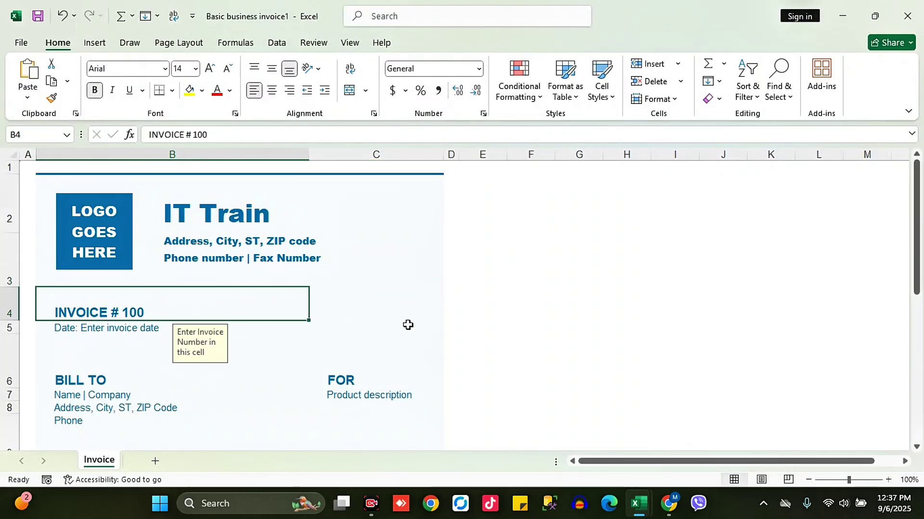
{"action": "key", "text": "Down"}
{"action": "key", "text": "Down"}
{"action": "key", "text": "Down"}
{"action": "key", "text": "Up"}
{"action": "key", "text": "Up"}
{"action": "key", "text": "Up"}
{"action": "key", "text": "Up"}
{"action": "key", "text": "Up"}
{"action": "key", "text": "Up"}
{"action": "key", "text": "Up"}
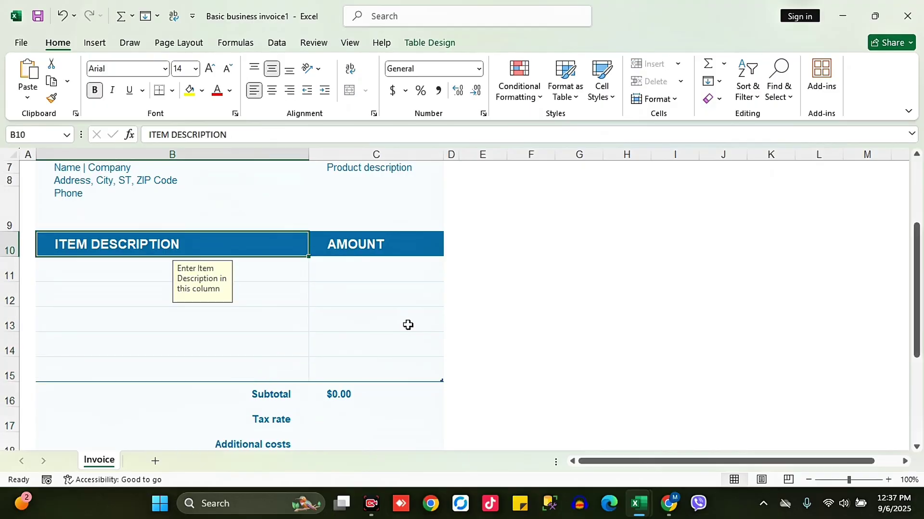
Step: View the fill colours available for the ITEM DESCRIPTION and AMOUNT header cells
{"action": "key", "text": "shift+Right"}
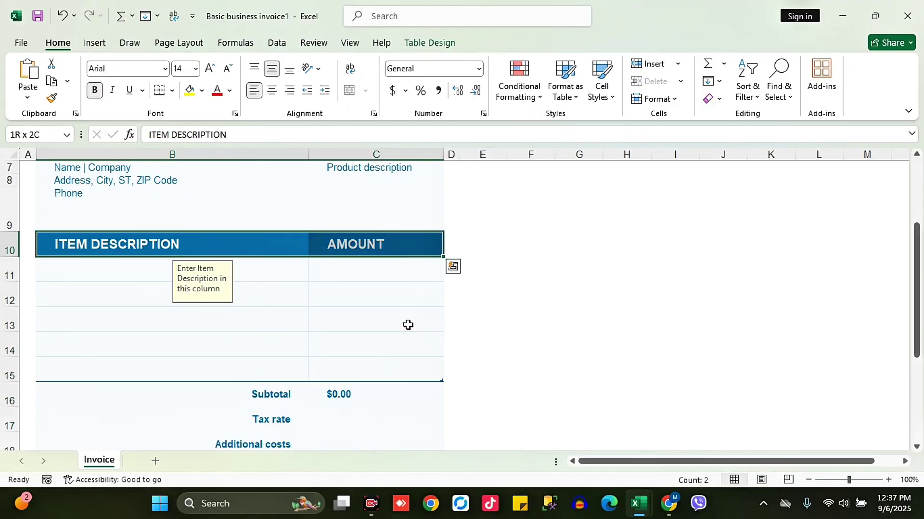
{"action": "left_click", "coordinate": [202, 91]}
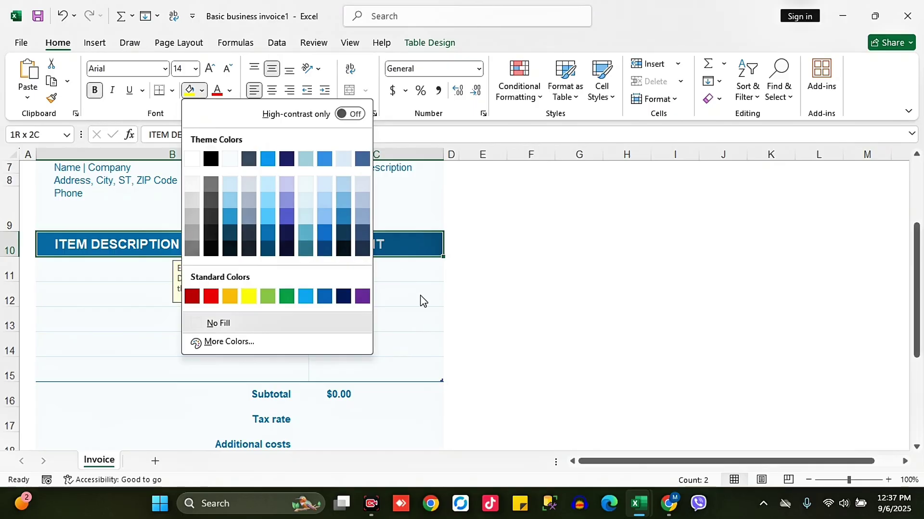
{"action": "left_click", "coordinate": [422, 300]}
Step: Try entering "aDA" in amount cell C11, undo it, and open description cell B11 for entry without filling it
{"action": "left_click", "coordinate": [235, 278]}
{"action": "left_click", "coordinate": [342, 271]}
{"action": "type", "text": "aDA"}
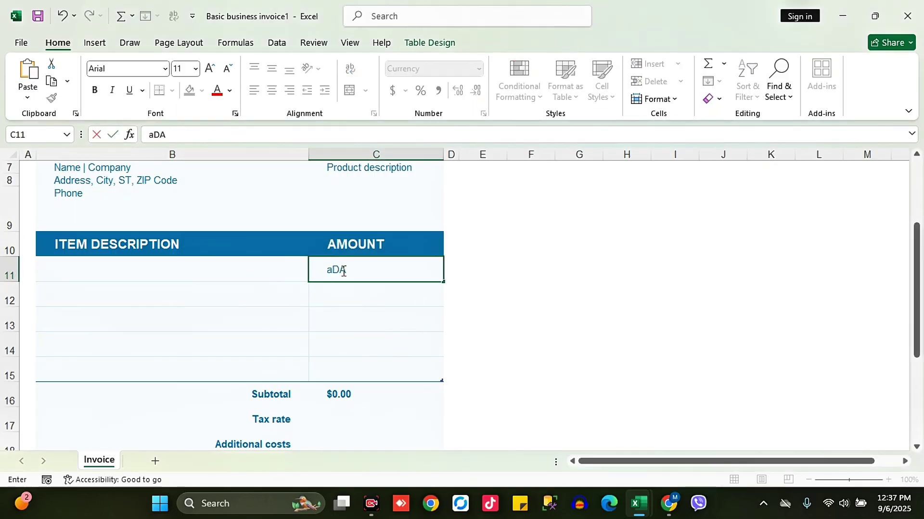
{"action": "key", "text": "Tab"}
{"action": "key", "text": "ctrl+z"}
{"action": "left_click", "coordinate": [241, 268]}
{"action": "double_click", "coordinate": [271, 266]}
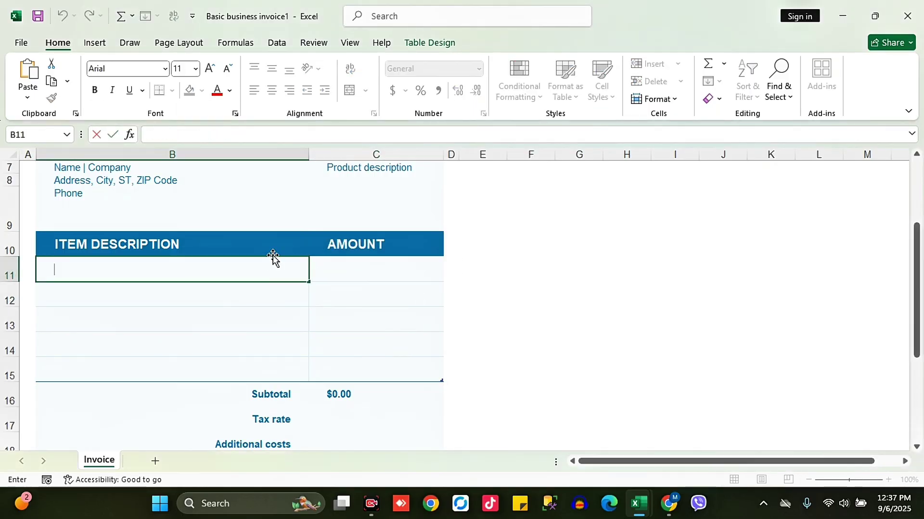
{"action": "key", "text": "Escape"}
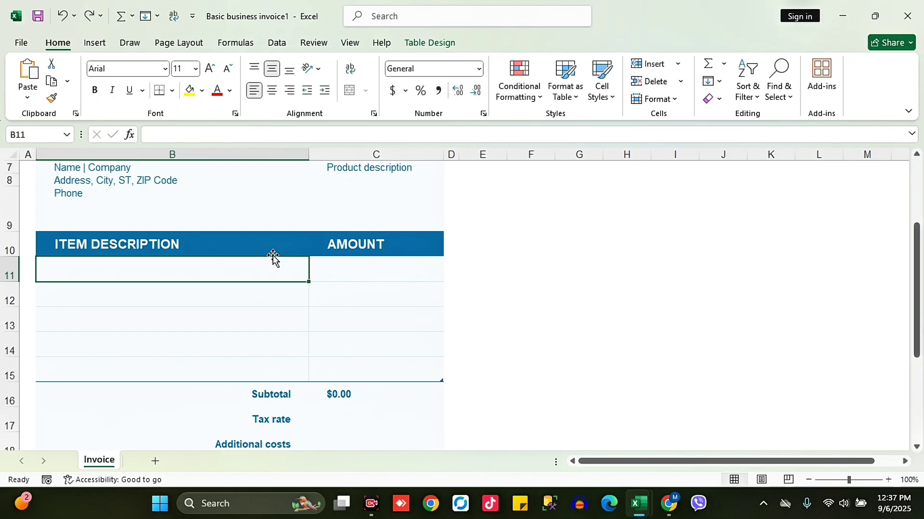
Step: Go to the subtotal cell C16 and inspect its SUM formula and the amount range it references, leaving it unedited
{"action": "key", "text": "Tab"}
{"action": "key", "text": "Down"}
{"action": "key", "text": "Down"}
{"action": "key", "text": "Down"}
{"action": "key", "text": "Down"}
{"action": "key", "text": "Down"}
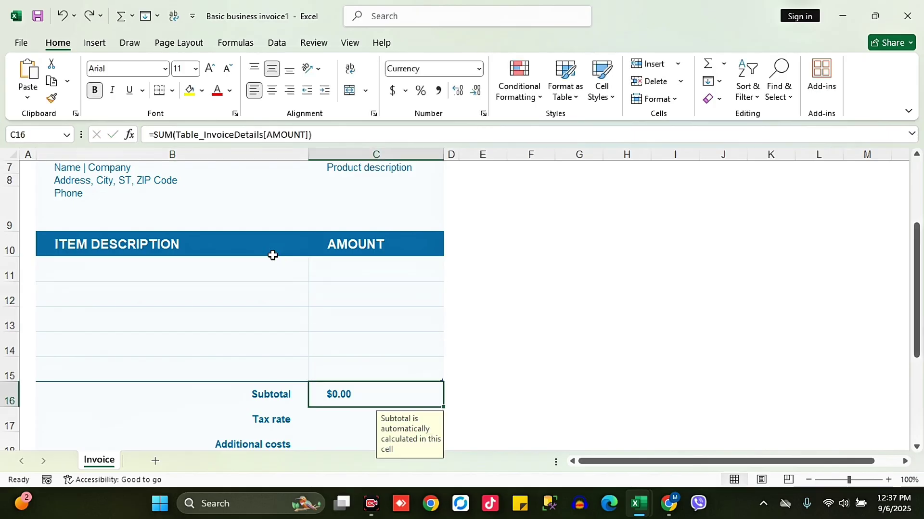
{"action": "left_click_drag", "start_coordinate": [319, 134], "coordinate": [147, 134]}
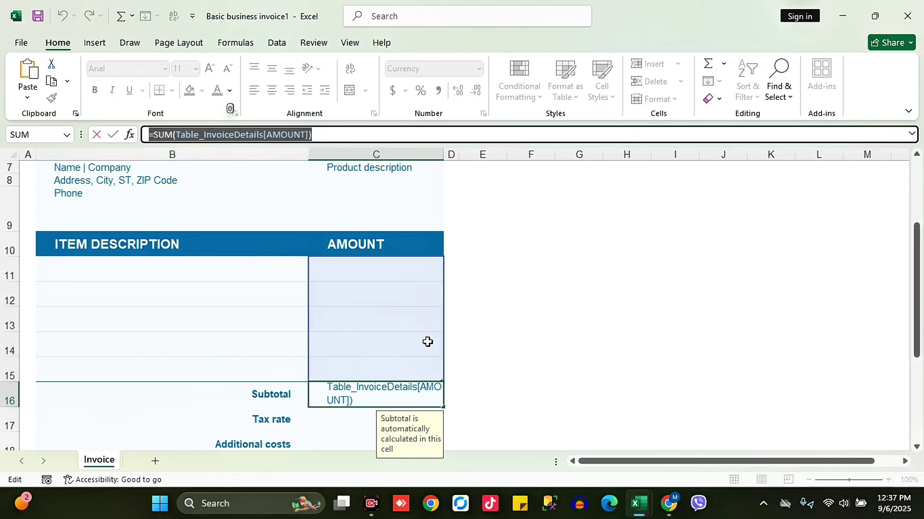
{"action": "key", "text": "Escape"}
{"action": "double_click", "coordinate": [392, 393]}
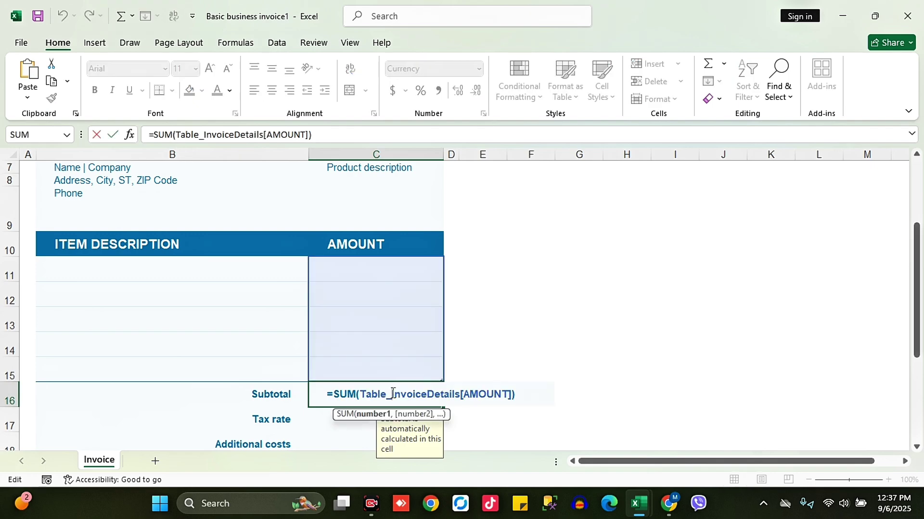
{"action": "key", "text": "Escape"}
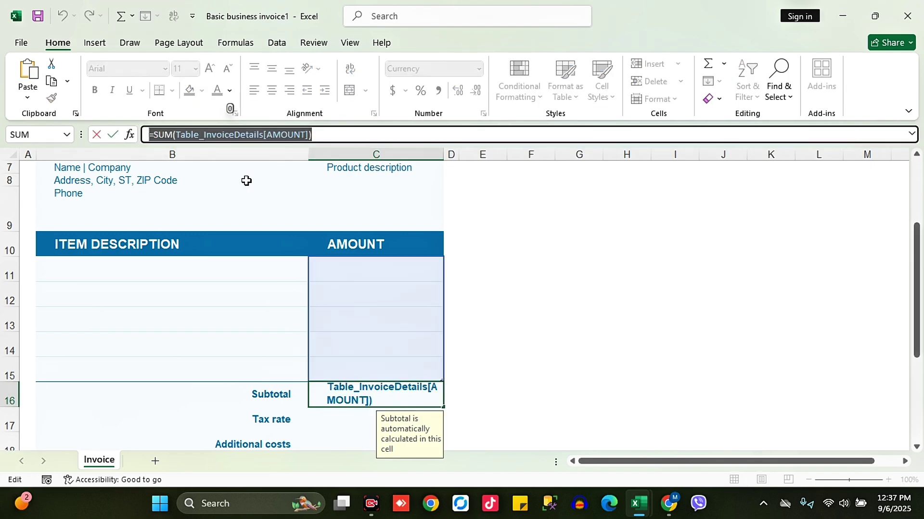
{"action": "key", "text": "Escape"}
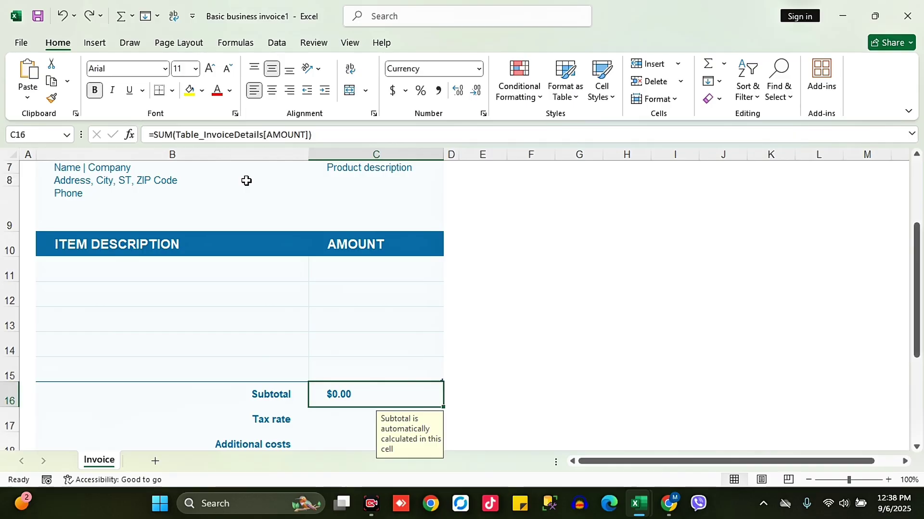
Step: Highlight the item lines in rows 11 to 14 one after another and return to the subtotal cell C16
{"action": "left_click_drag", "start_coordinate": [304, 274], "coordinate": [438, 278]}
{"action": "left_click_drag", "start_coordinate": [301, 297], "coordinate": [414, 299]}
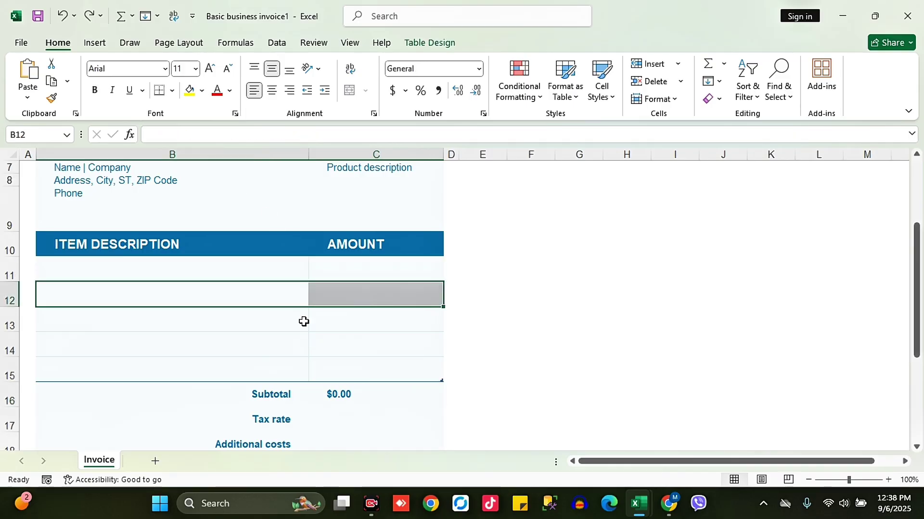
{"action": "left_click_drag", "start_coordinate": [303, 322], "coordinate": [341, 322]}
{"action": "left_click_drag", "start_coordinate": [246, 344], "coordinate": [332, 346]}
{"action": "left_click", "coordinate": [334, 401]}
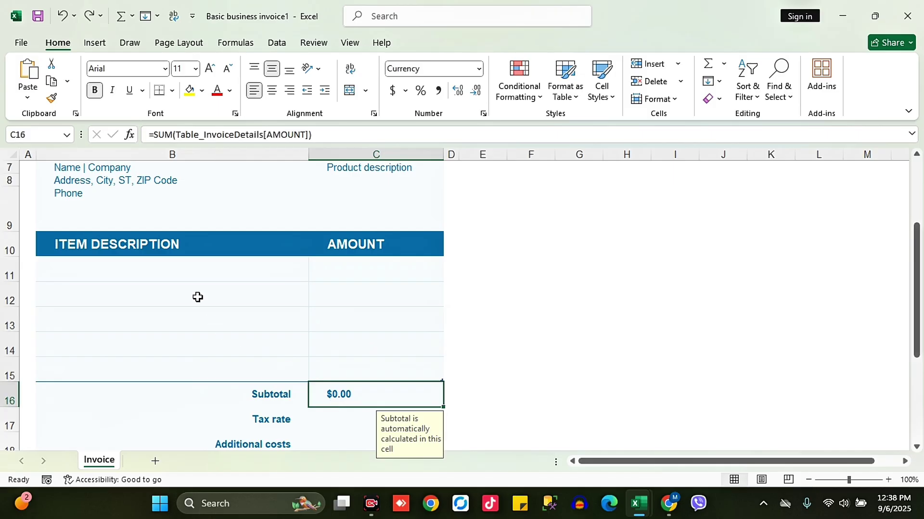
Step: Enter "Webinar" as the description in B11 with an amount of 100 in C11, and check the subtotal cell
{"action": "left_click", "coordinate": [181, 276]}
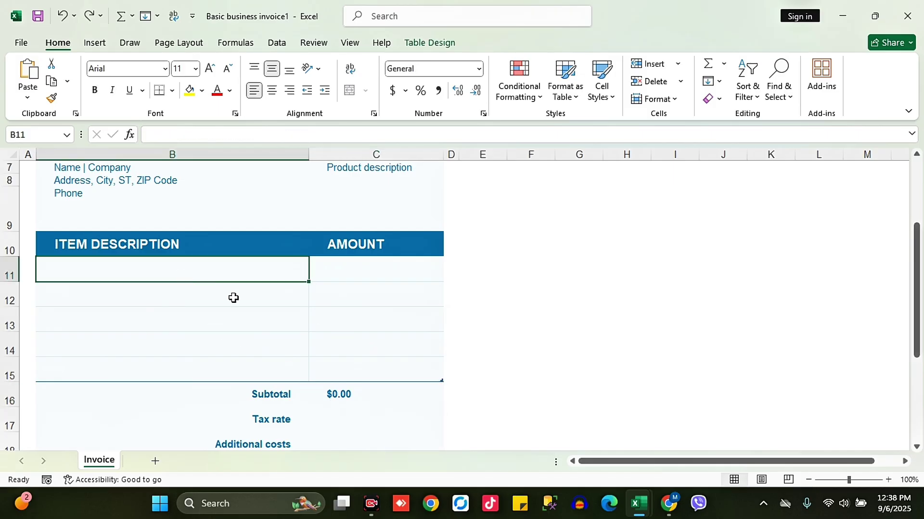
{"action": "type", "text": "Webii"}
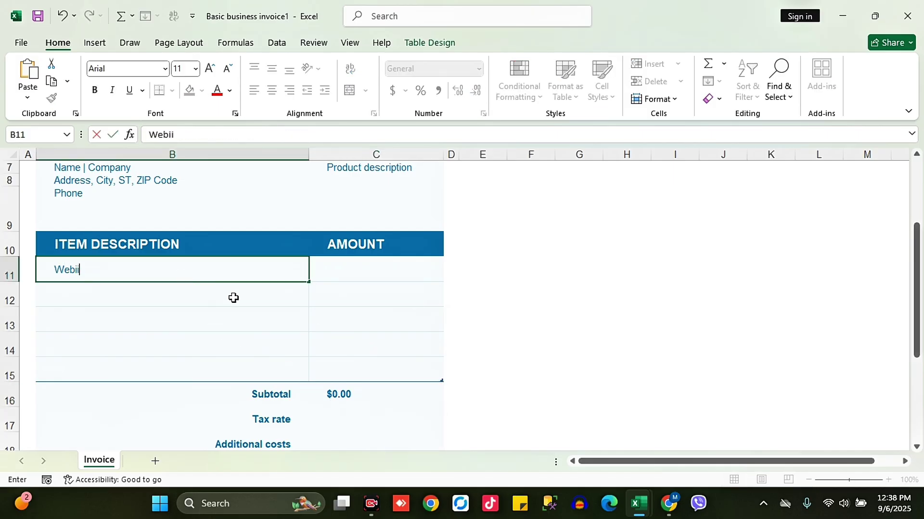
{"action": "key", "text": "BackSpace"}
{"action": "type", "text": "nar"}
{"action": "key", "text": "Tab"}
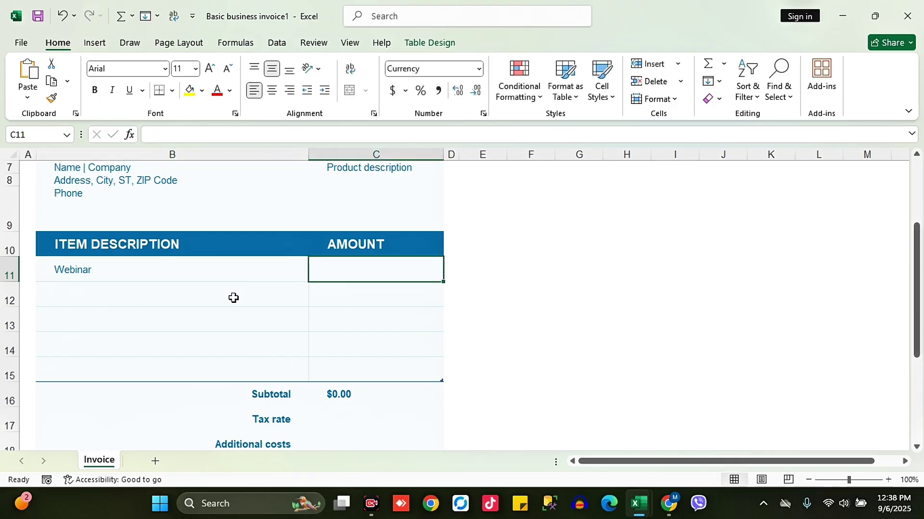
{"action": "type", "text": "100"}
{"action": "left_click", "coordinate": [233, 298]}
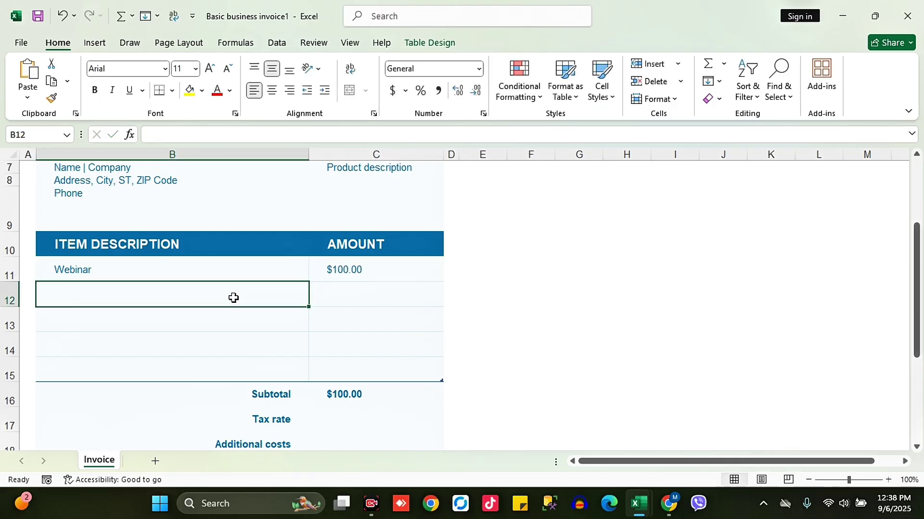
{"action": "left_click", "coordinate": [377, 399]}
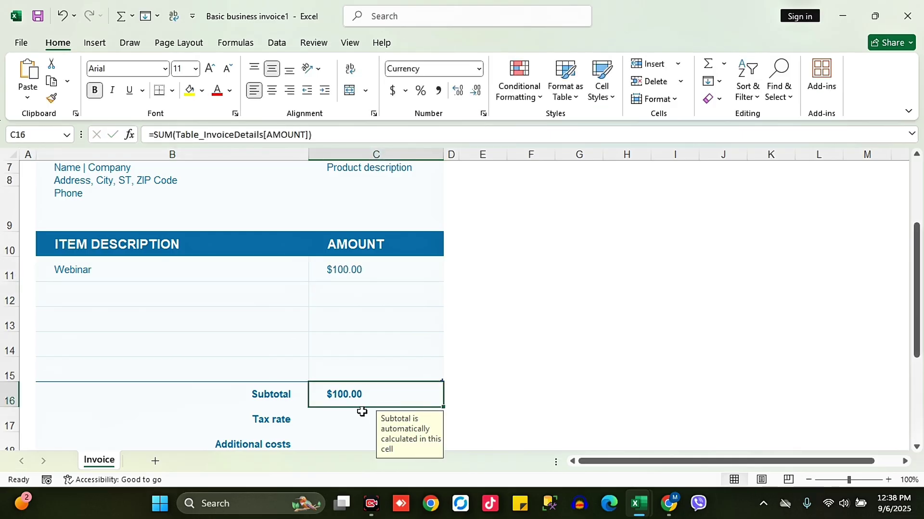
Step: Try an amount of 500 for the Webinar item in C11, undo it, and return to the subtotal cell
{"action": "left_click", "coordinate": [345, 270]}
{"action": "type", "text": "500"}
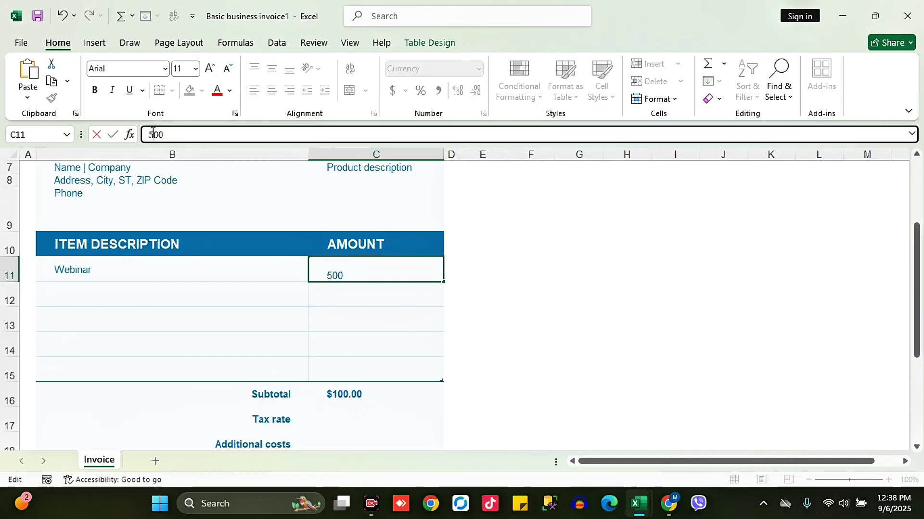
{"action": "key", "text": "Return"}
{"action": "key", "text": "ctrl+z"}
{"action": "left_click", "coordinate": [378, 395]}
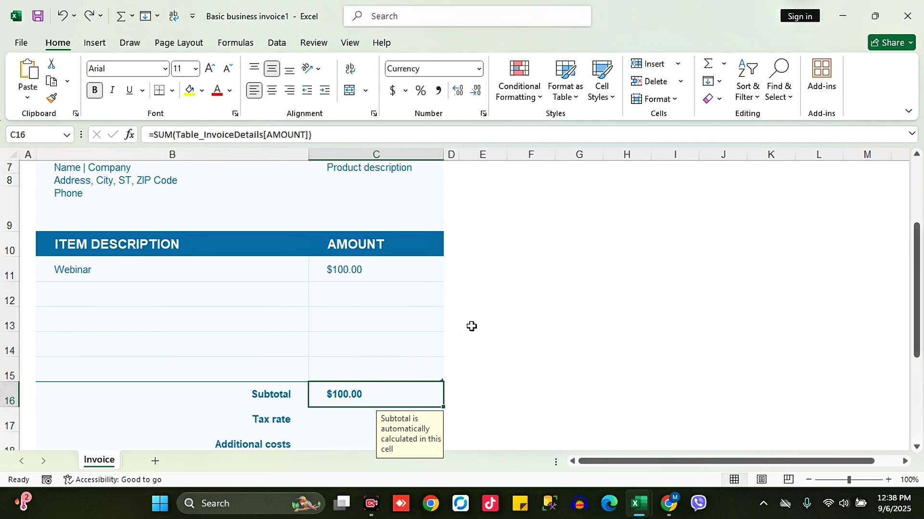
Step: Give the ITEM DESCRIPTION and AMOUNT header cells red text and a yellow fill
{"action": "left_click_drag", "start_coordinate": [207, 242], "coordinate": [336, 244]}
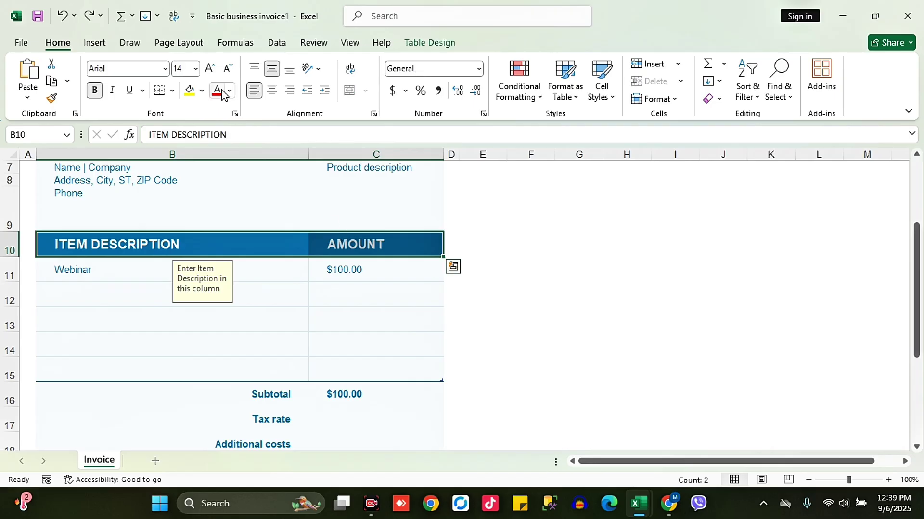
{"action": "left_click", "coordinate": [217, 92]}
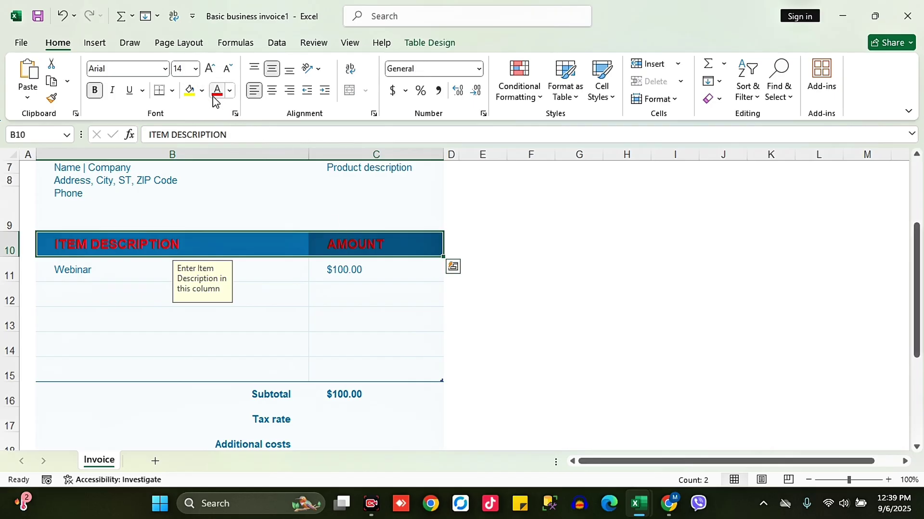
{"action": "left_click", "coordinate": [188, 93]}
{"action": "left_click", "coordinate": [467, 235]}
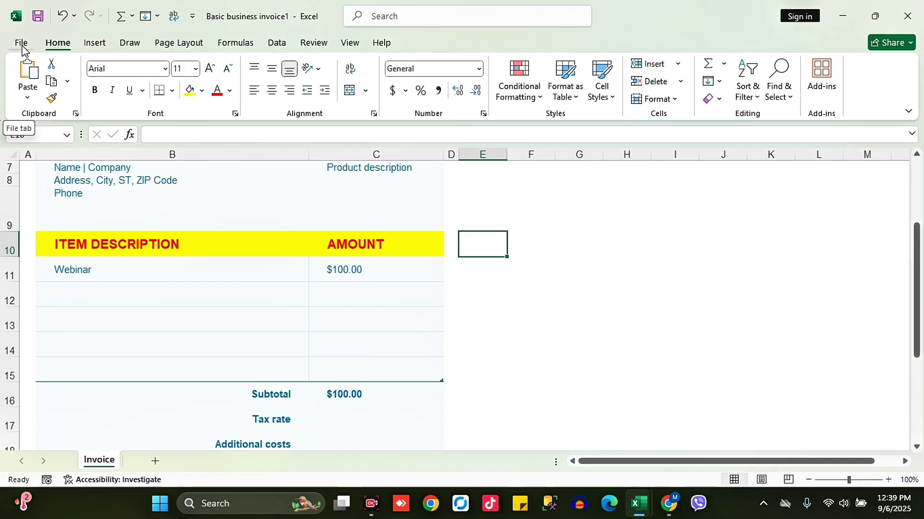
Step: Clear the Webinar description and its amount from row 11
{"action": "left_click_drag", "start_coordinate": [145, 270], "coordinate": [346, 274]}
{"action": "key", "text": "Delete"}
{"action": "left_click", "coordinate": [351, 323]}
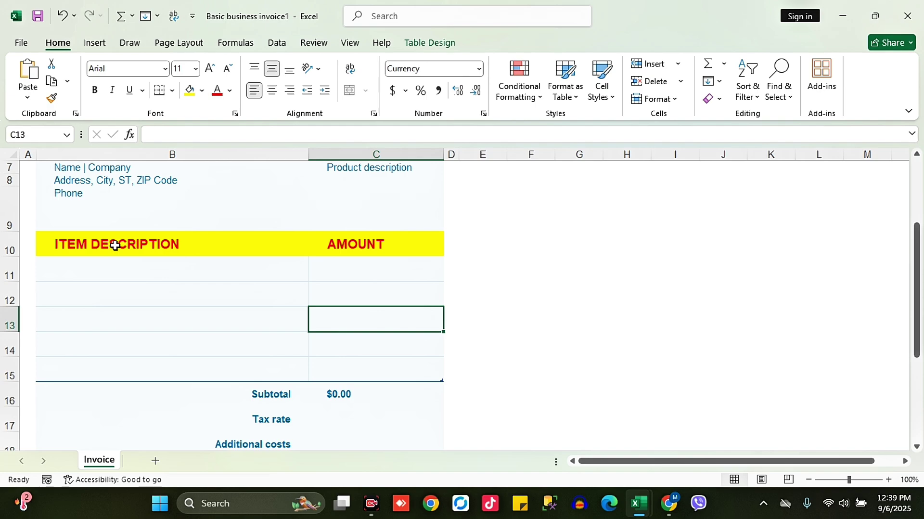
Step: Change the ITEM DESCRIPTION and AMOUNT header cells to a red fill with white text
{"action": "left_click_drag", "start_coordinate": [114, 246], "coordinate": [327, 243]}
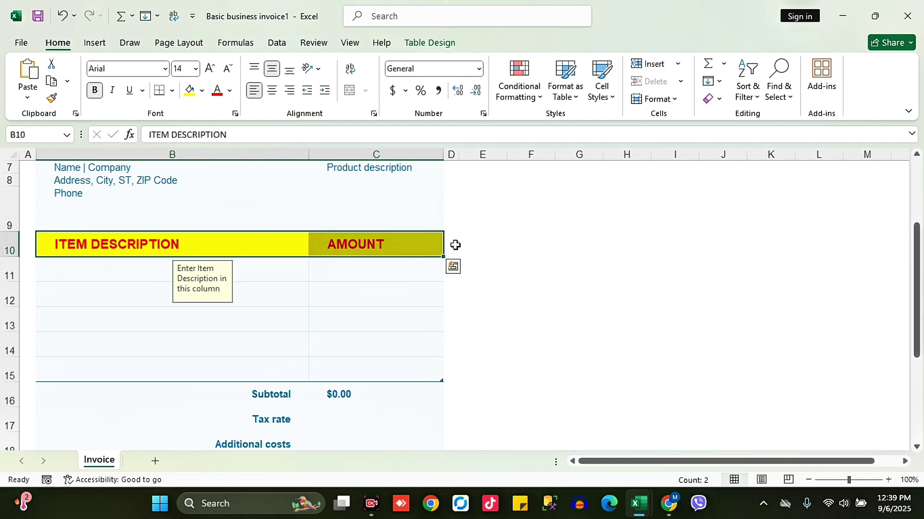
{"action": "left_click", "coordinate": [202, 91]}
{"action": "left_click", "coordinate": [214, 297]}
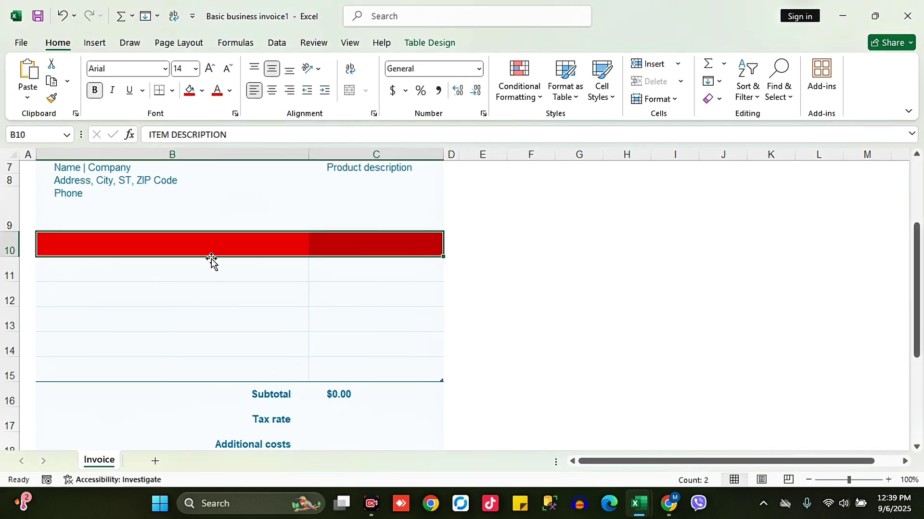
{"action": "left_click", "coordinate": [230, 91]}
{"action": "left_click", "coordinate": [220, 179]}
{"action": "left_click", "coordinate": [315, 295]}
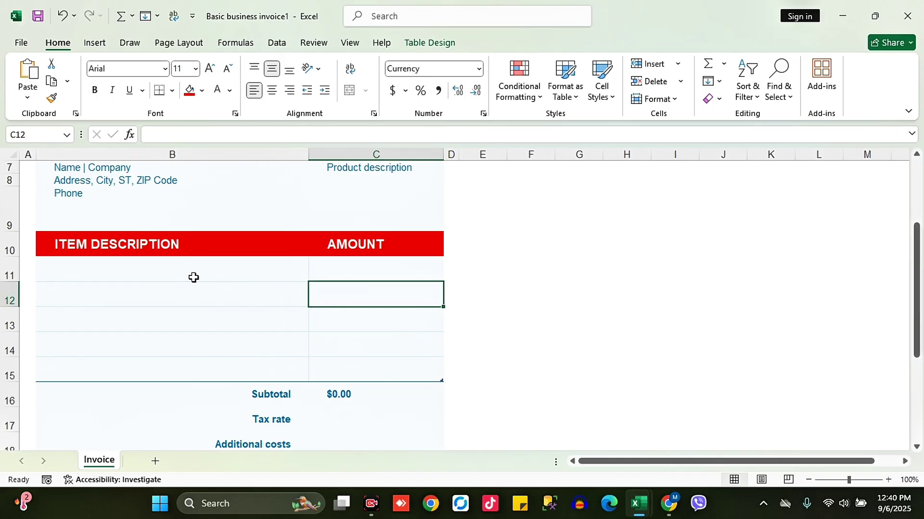
{"action": "left_click", "coordinate": [369, 363]}
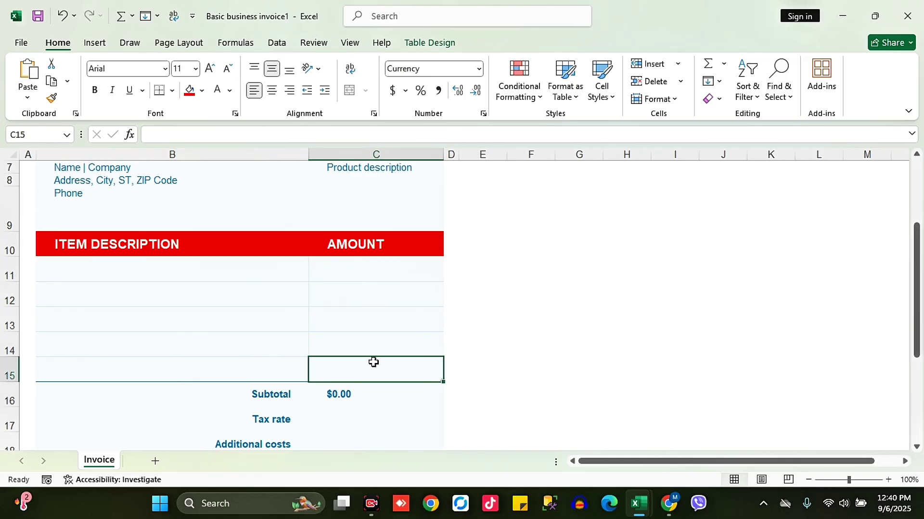
Step: Review the finished invoice layout and start saving it as a new file, browsing to the Desktop folder
{"action": "left_click_drag", "start_coordinate": [919, 315], "coordinate": [921, 268]}
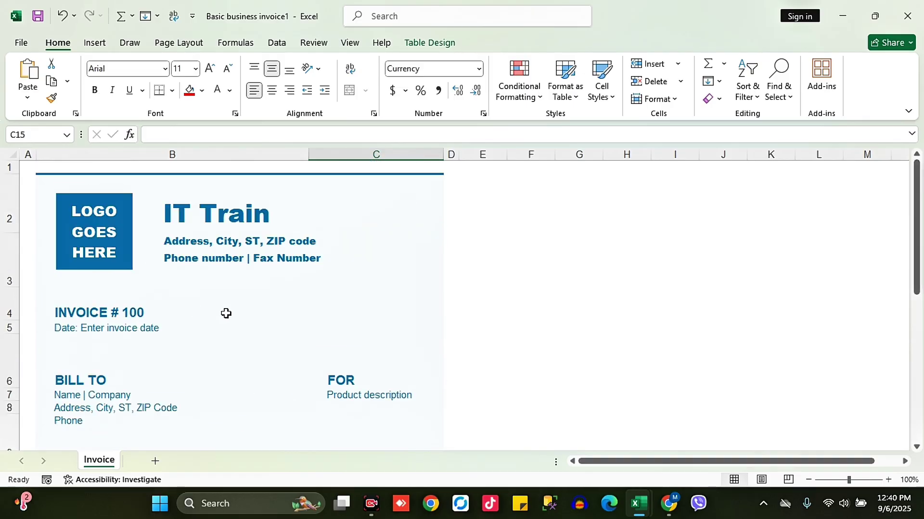
{"action": "left_click_drag", "start_coordinate": [919, 262], "coordinate": [921, 325]}
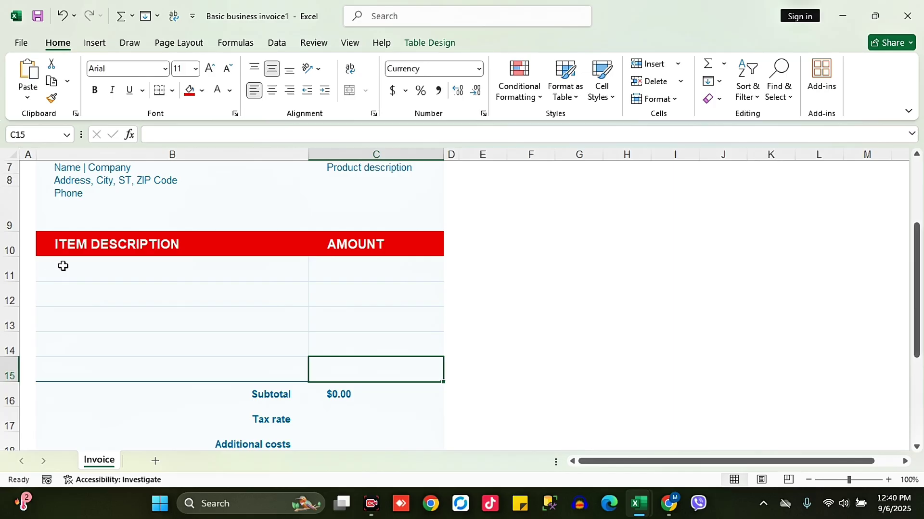
{"action": "left_click", "coordinate": [21, 44]}
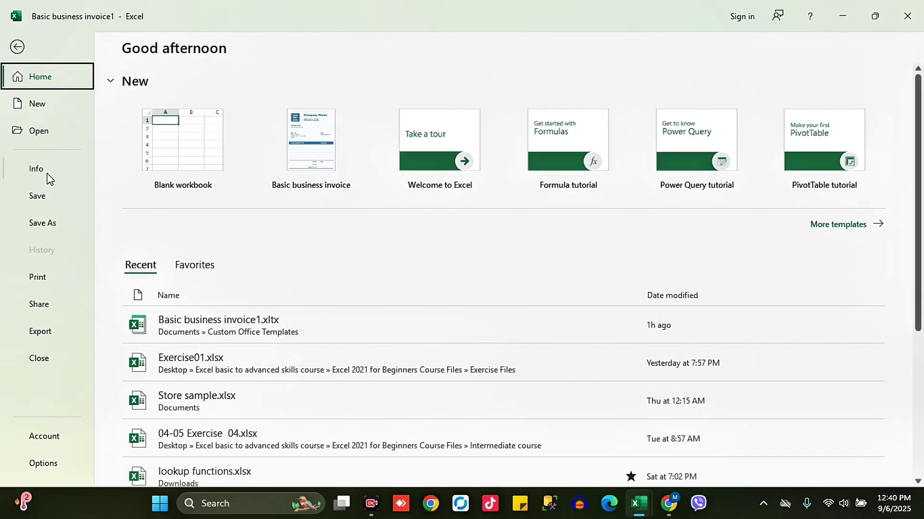
{"action": "left_click", "coordinate": [44, 224]}
{"action": "left_click", "coordinate": [192, 336]}
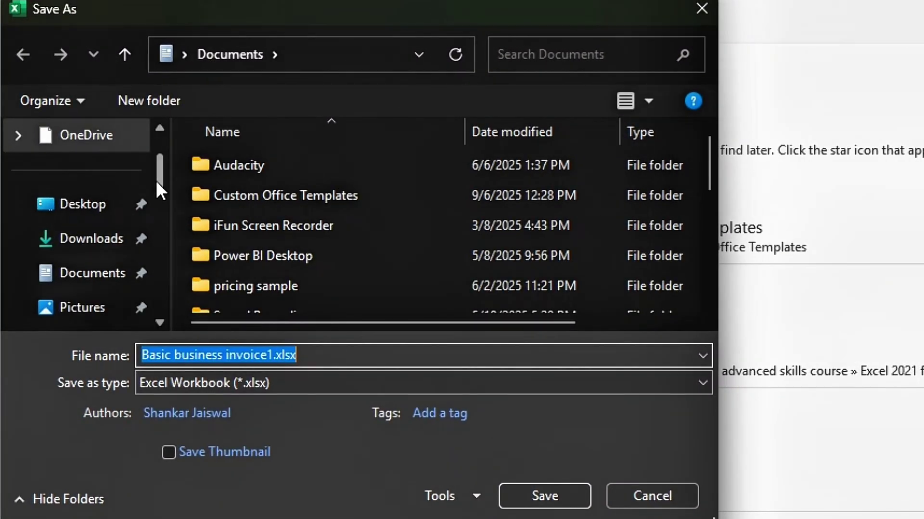
{"action": "left_click", "coordinate": [108, 210]}
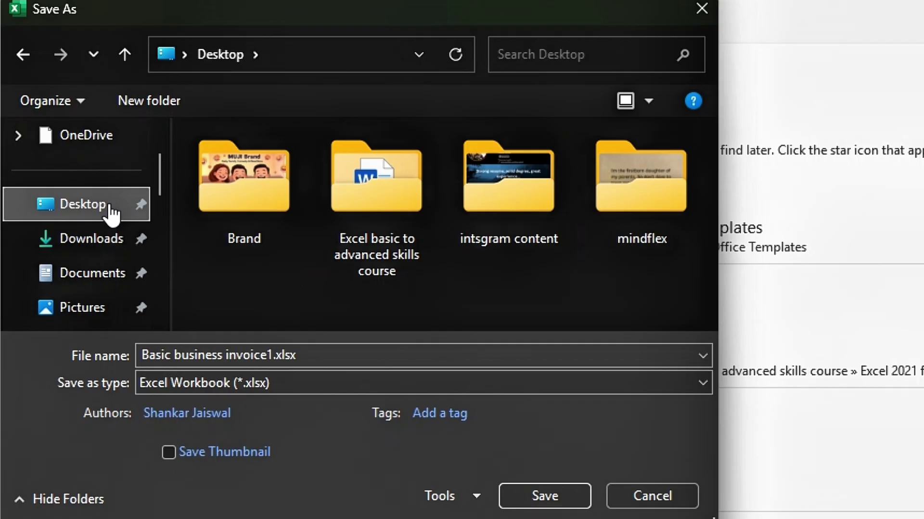
Step: Replace the suggested file name with "Training Invoice Template", keeping the extension
{"action": "left_click", "coordinate": [271, 355]}
{"action": "left_click", "coordinate": [274, 355]}
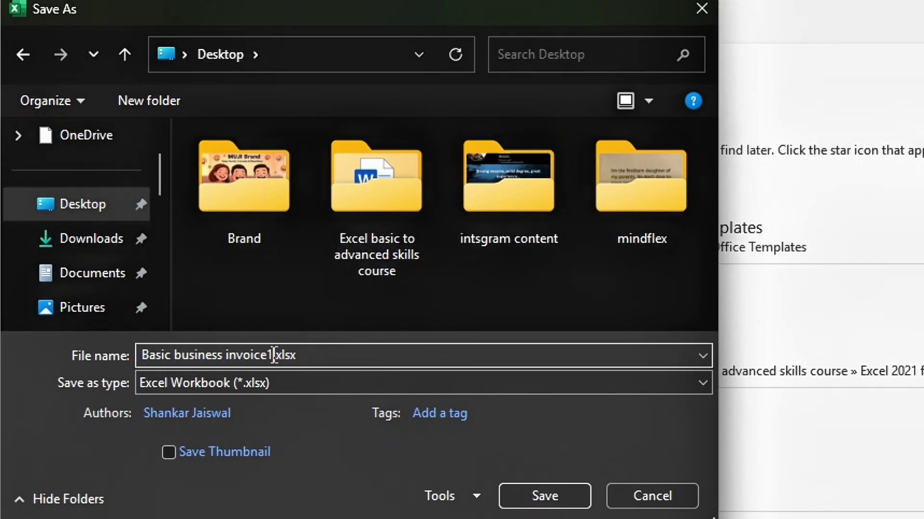
{"action": "key", "text": "ctrl+shift+Left"}
{"action": "key", "text": "ctrl+shift+Left"}
{"action": "key", "text": "ctrl+shift+Left"}
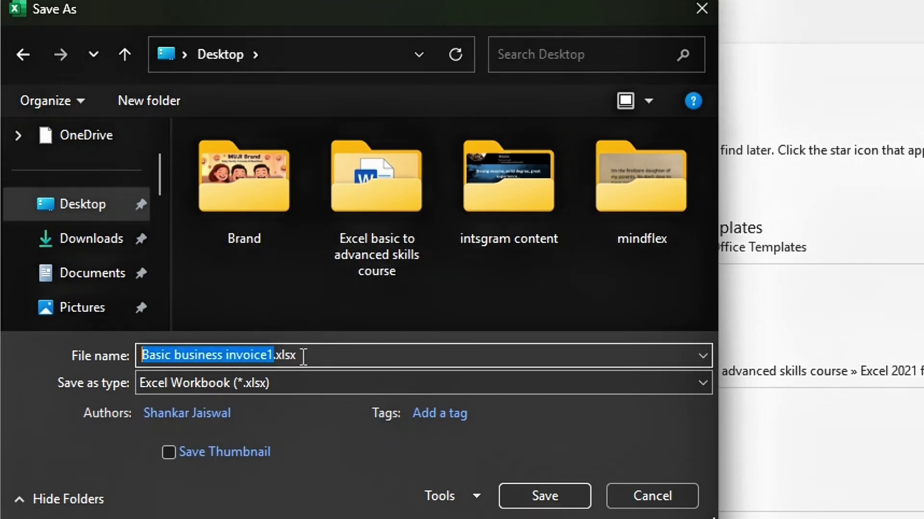
{"action": "type", "text": "Training Invoice "}
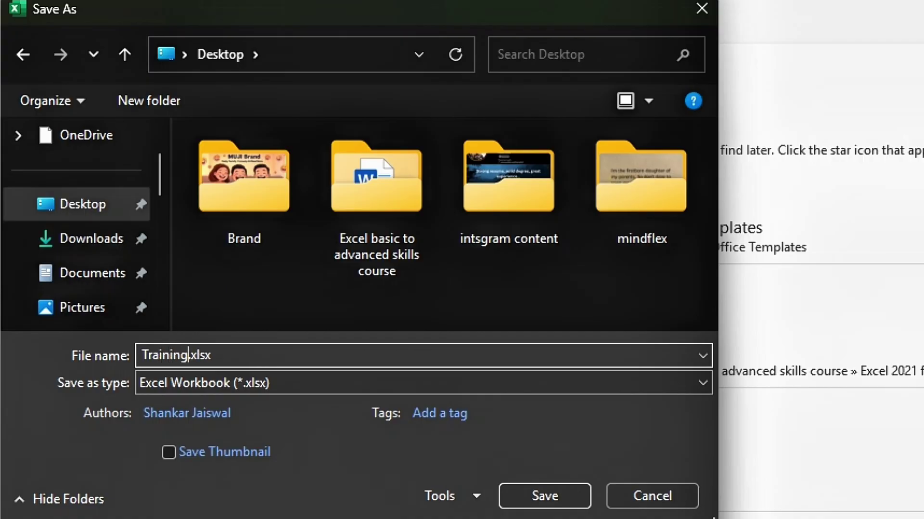
{"action": "type", "text": "Template"}
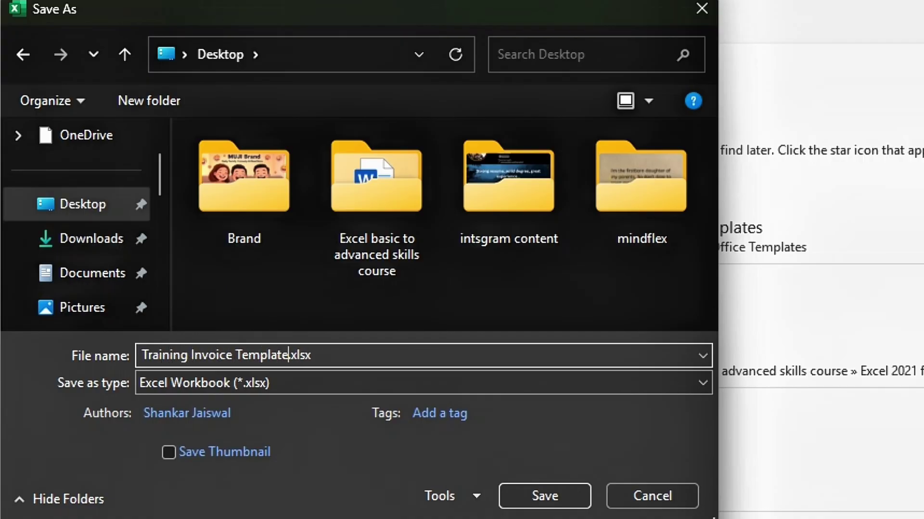
Step: Set the file type to Excel Template (*.xltx), save it in the Custom Office Templates folder, and close the file
{"action": "left_click", "coordinate": [198, 383]}
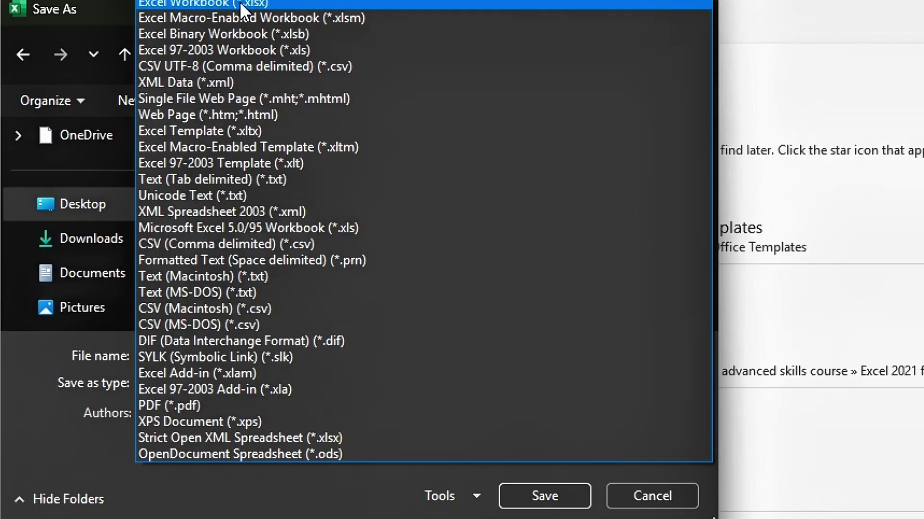
{"action": "left_click", "coordinate": [169, 130]}
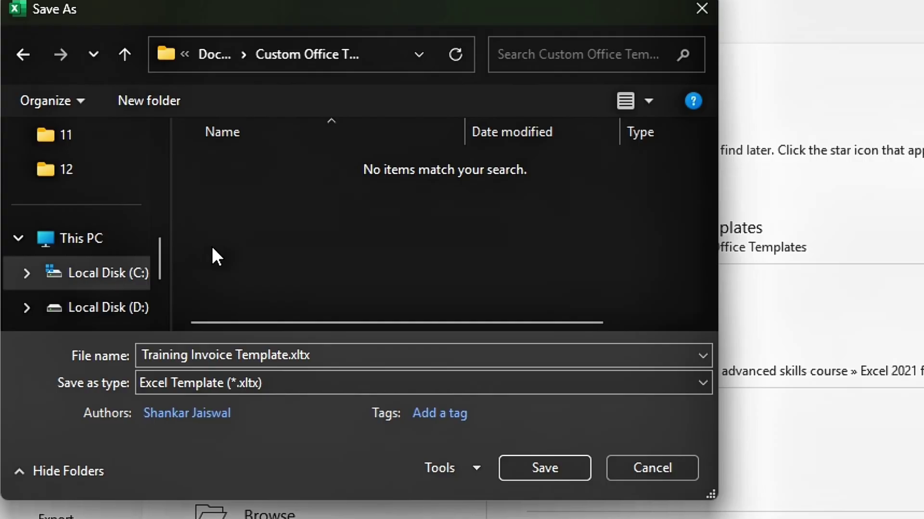
{"action": "left_click", "coordinate": [553, 476]}
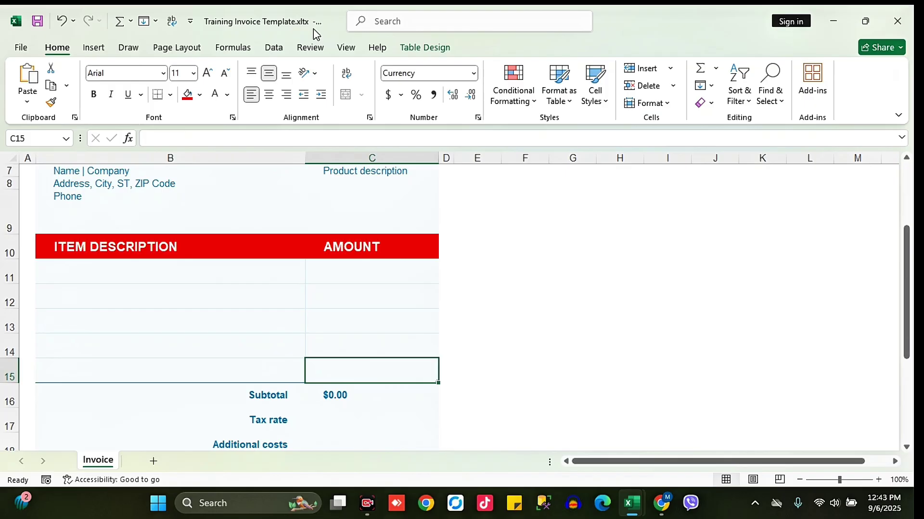
{"action": "key", "text": "ctrl+w"}
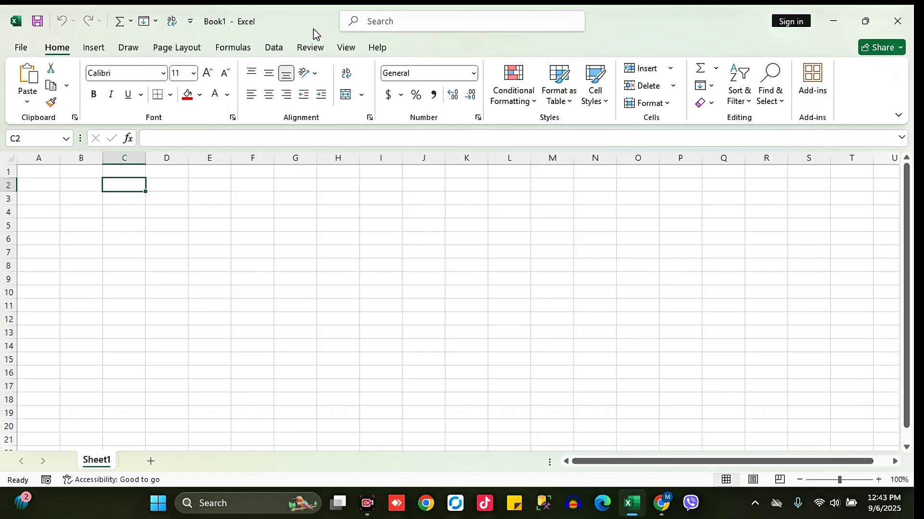
Step: Create a new workbook from the personal template "Training Invoice Template"
{"action": "left_click", "coordinate": [21, 48]}
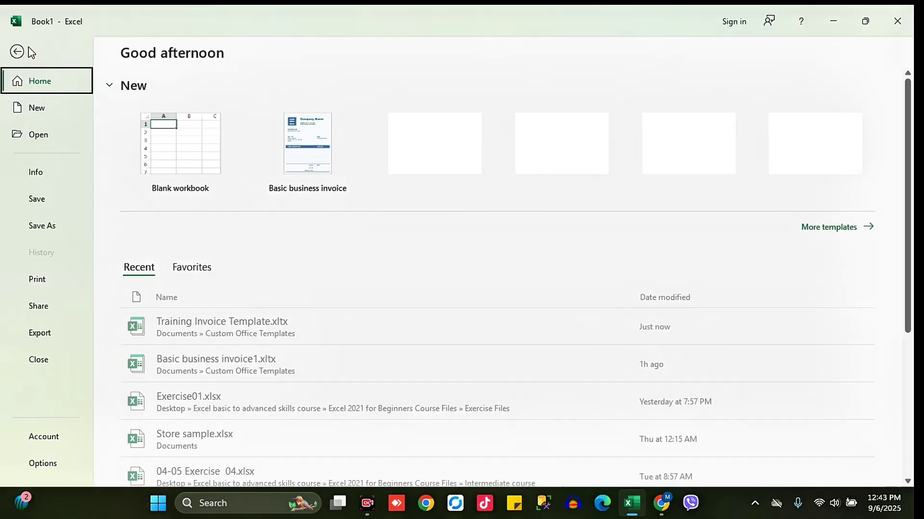
{"action": "left_click", "coordinate": [48, 107]}
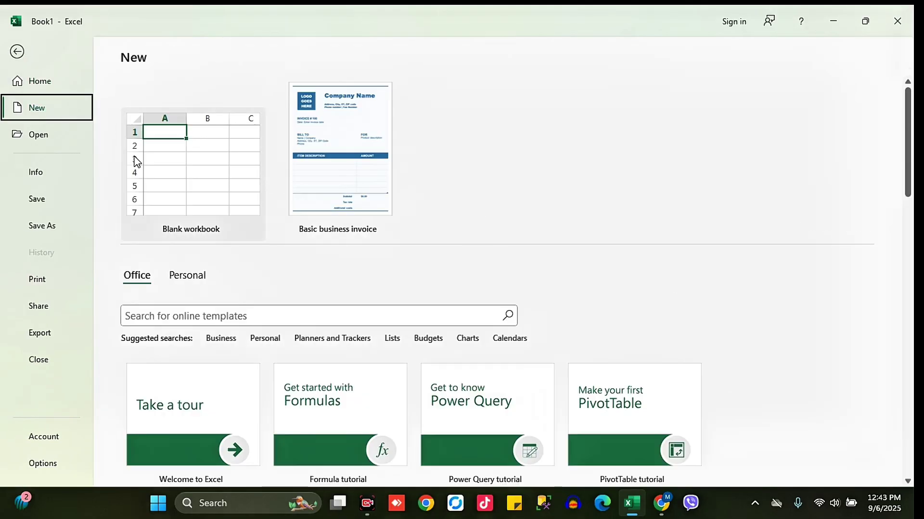
{"action": "left_click", "coordinate": [199, 279]}
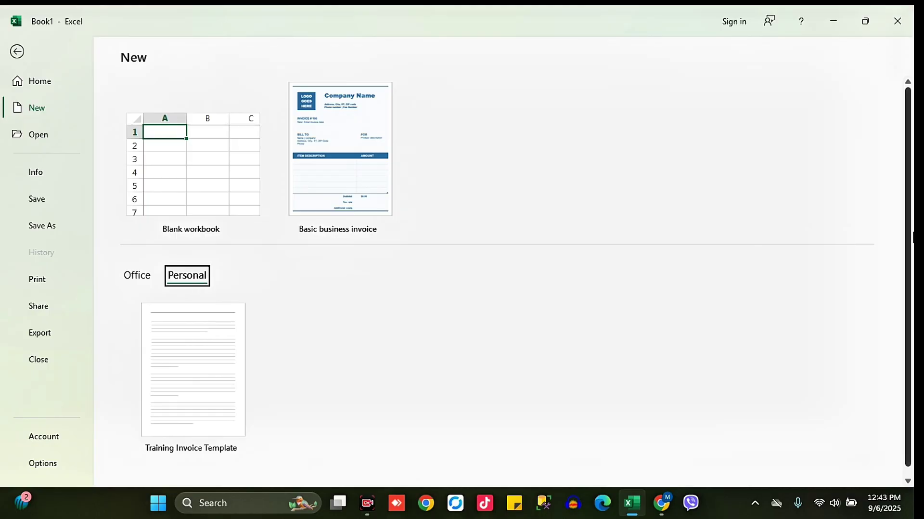
{"action": "scroll", "coordinate": [400, 378], "scroll_direction": "down", "scroll_amount": 1}
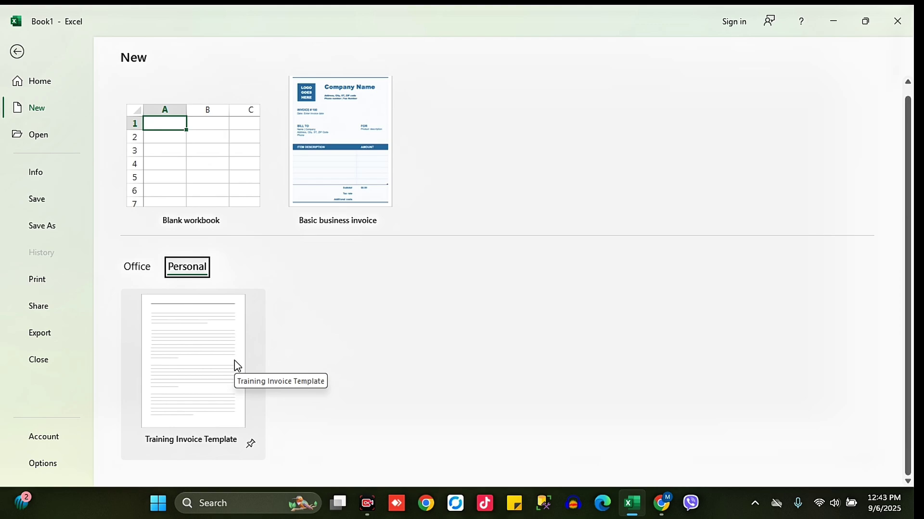
{"action": "left_click", "coordinate": [204, 363]}
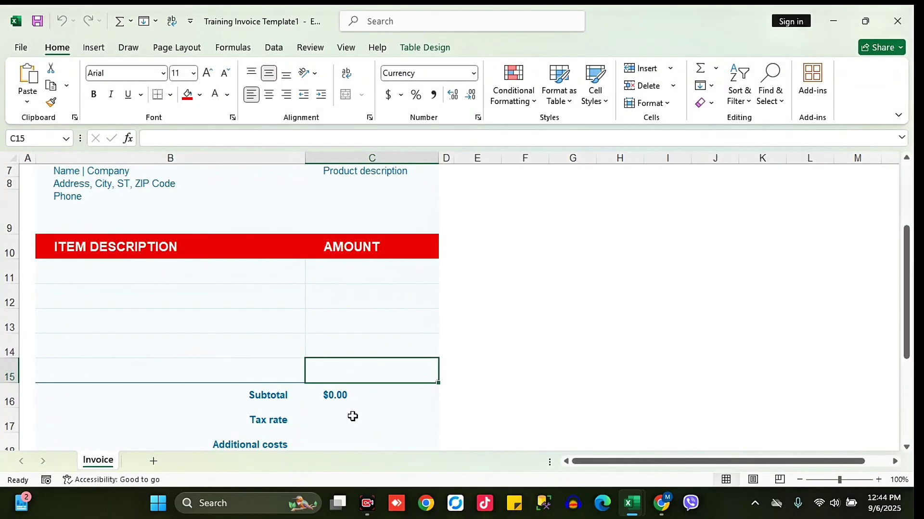
{"action": "left_click", "coordinate": [21, 50]}
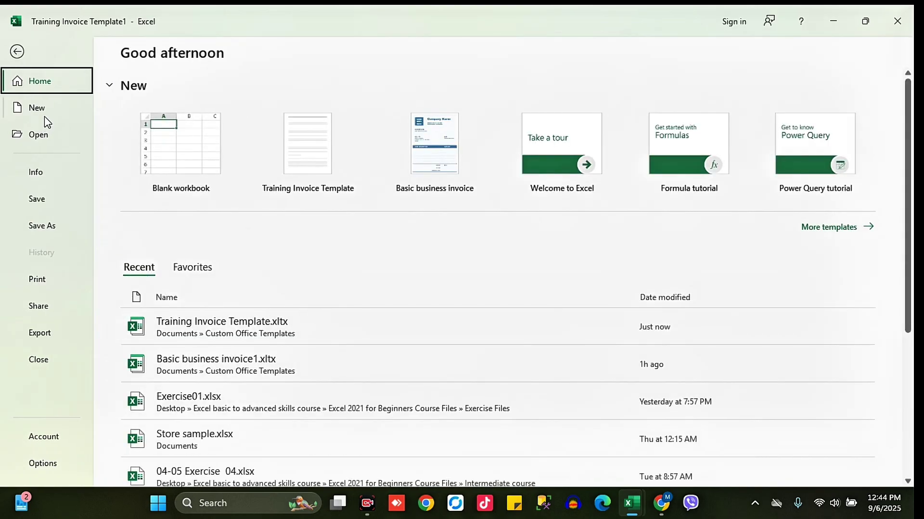
{"action": "left_click", "coordinate": [48, 115]}
{"action": "left_click", "coordinate": [17, 52]}
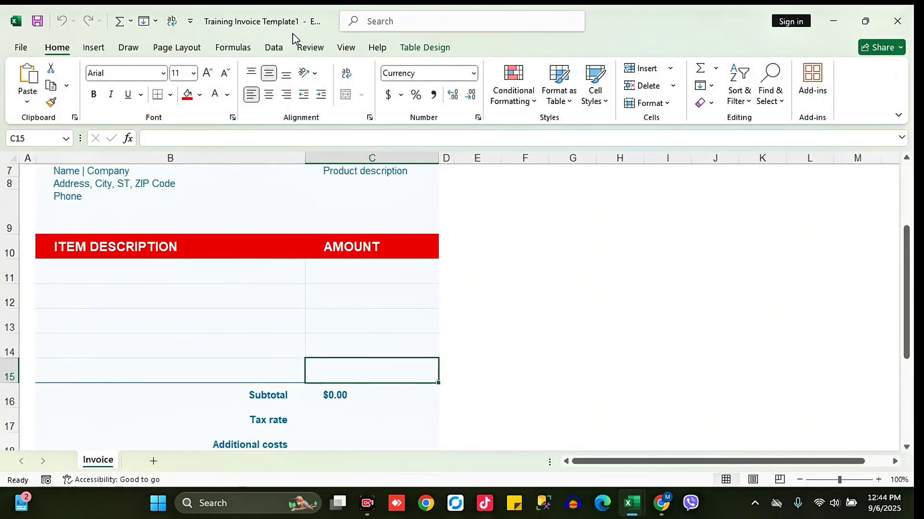
Step: Enter "new item" as the first item description in cell B11 and clear the entry again
{"action": "left_click", "coordinate": [237, 243]}
{"action": "left_click", "coordinate": [361, 269]}
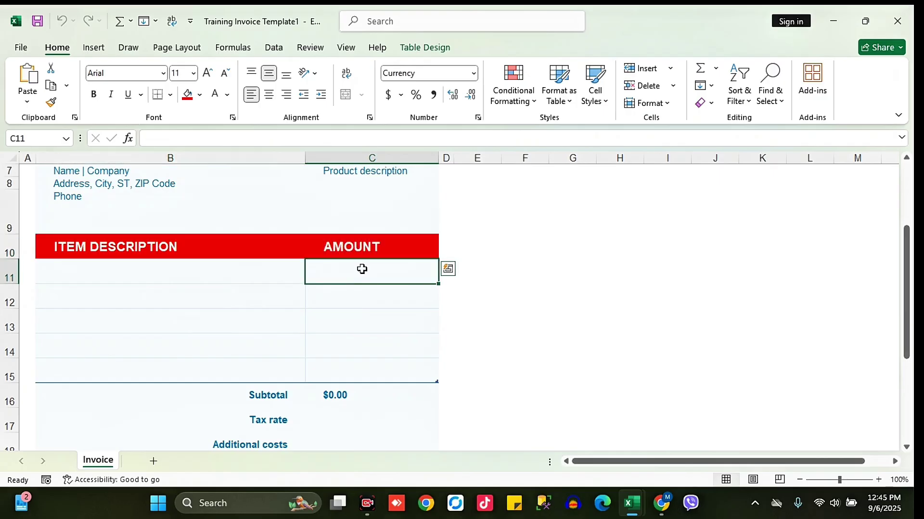
{"action": "left_click", "coordinate": [269, 269]}
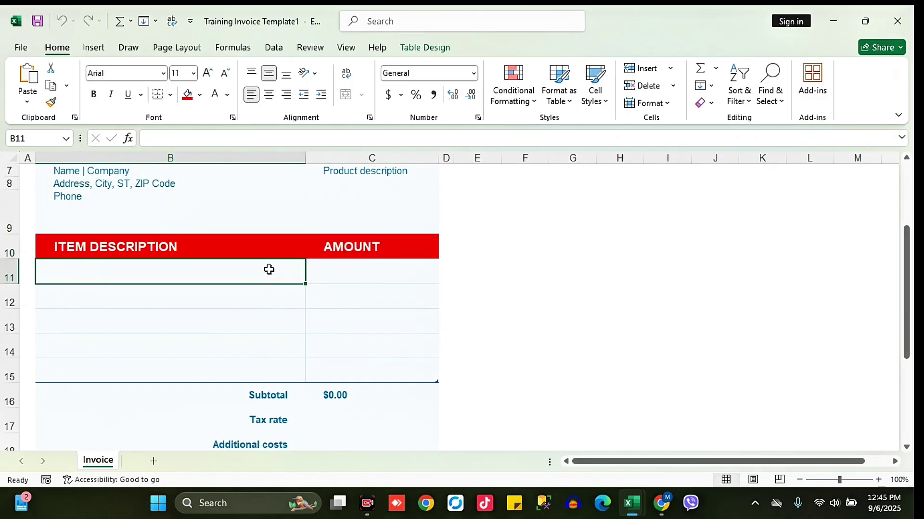
{"action": "type", "text": "new item"}
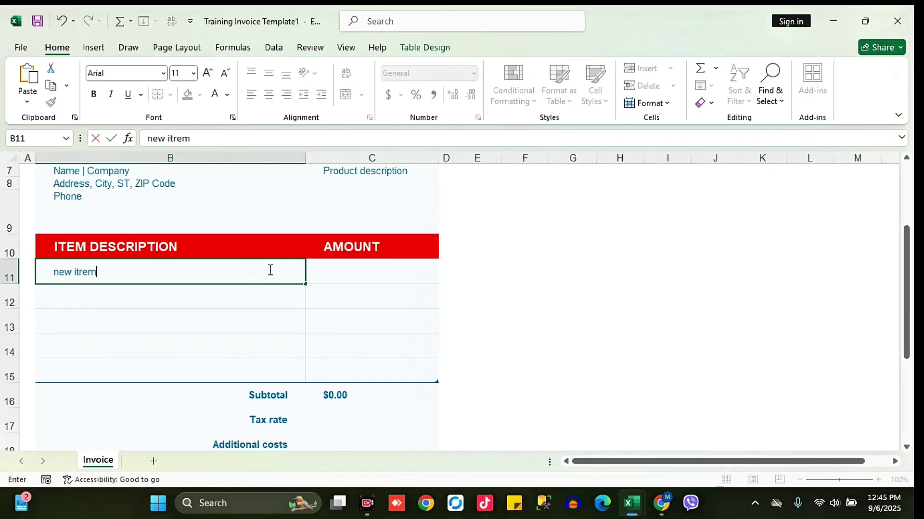
{"action": "key", "text": "BackSpace"}
{"action": "key", "text": "BackSpace"}
{"action": "type", "text": "em"}
{"action": "key", "text": "Tab"}
{"action": "left_click", "coordinate": [270, 269]}
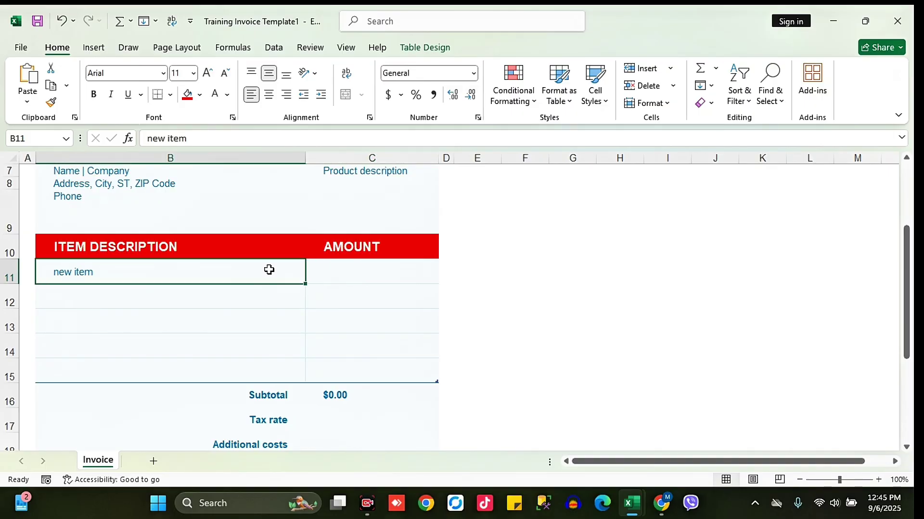
{"action": "key", "text": "Delete"}
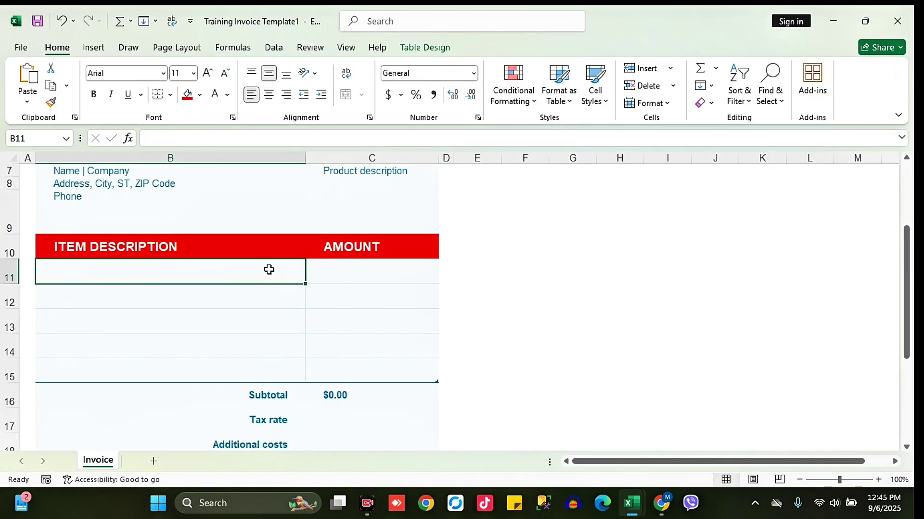